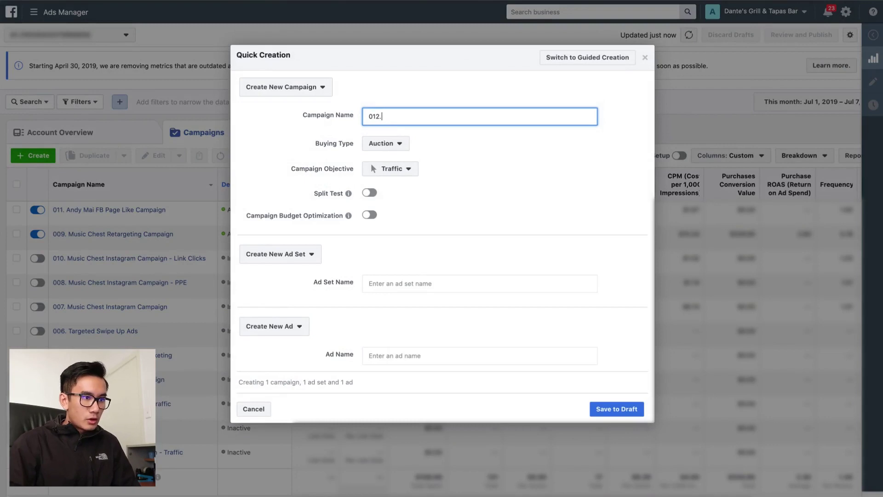
Step: Name the campaign "012. Music Chest DPA Campaign" and give it the Catalog sales objective with the musicchests - Trackify catalog
{"action": "type", "text": "usic Chest DP"}
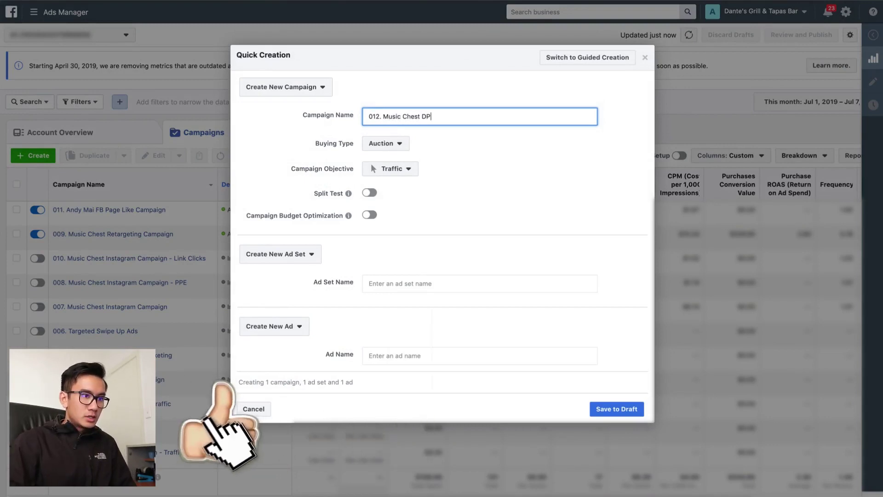
{"action": "type", "text": "A Campaign"}
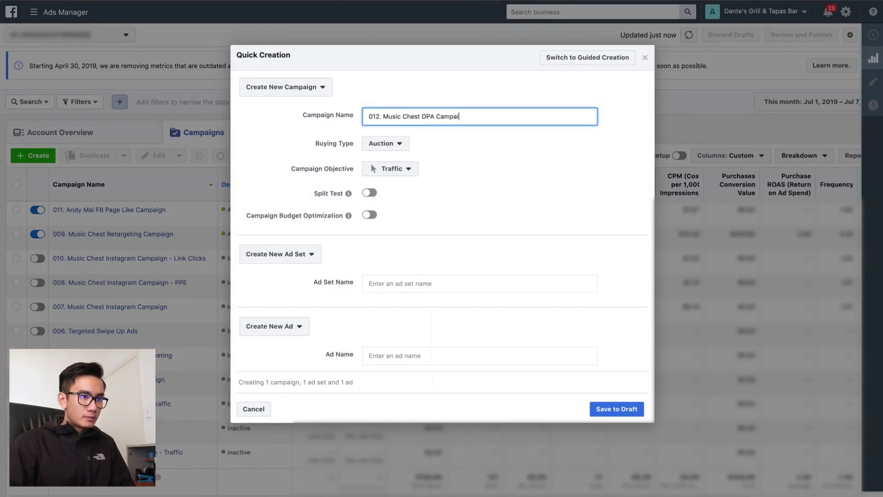
{"action": "left_click", "coordinate": [394, 170]}
{"action": "left_click", "coordinate": [410, 396]}
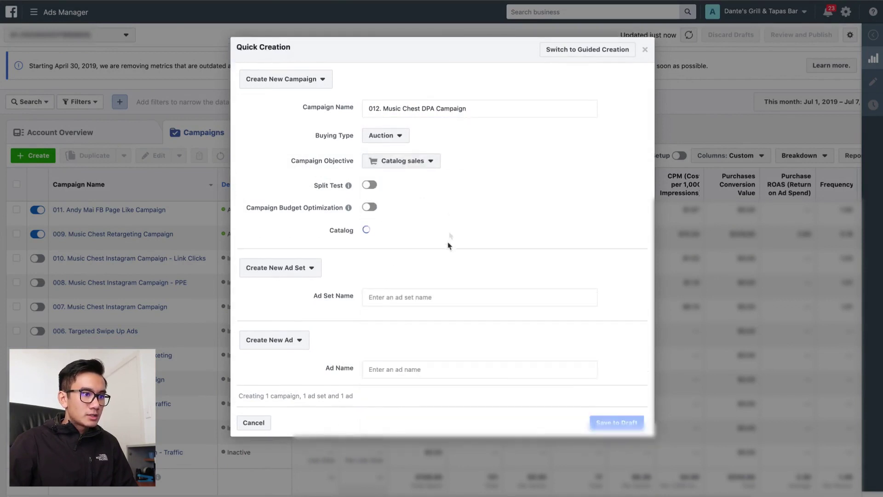
{"action": "left_click", "coordinate": [437, 229]}
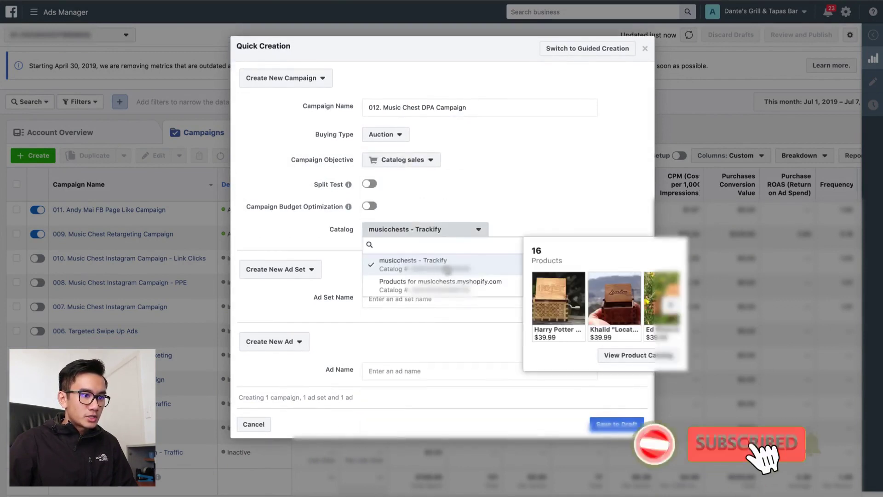
Step: Name both the new ad set and the new ad "001." and save the campaign to draft
{"action": "left_click", "coordinate": [399, 296]}
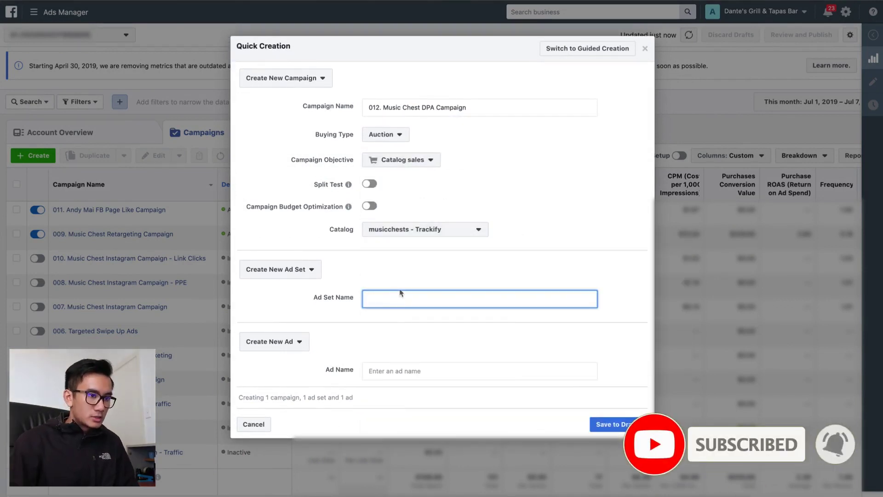
{"action": "left_click", "coordinate": [404, 372]}
{"action": "type", "text": "001."}
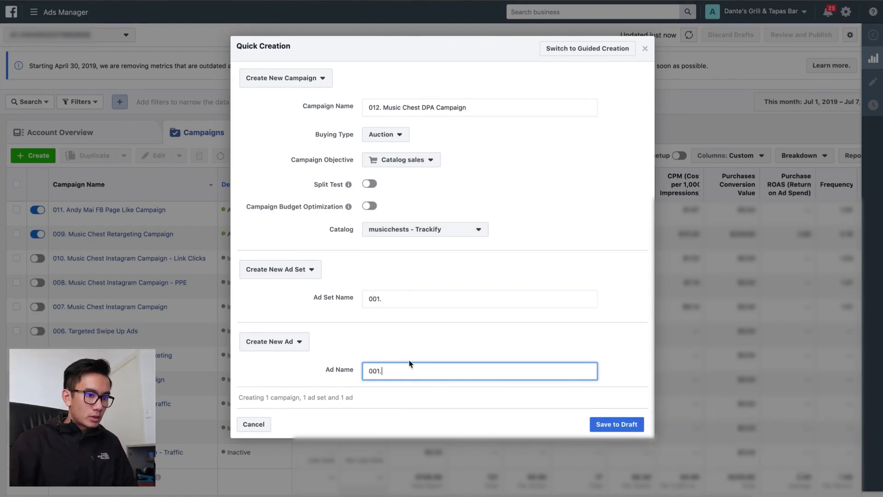
{"action": "left_click", "coordinate": [626, 427]}
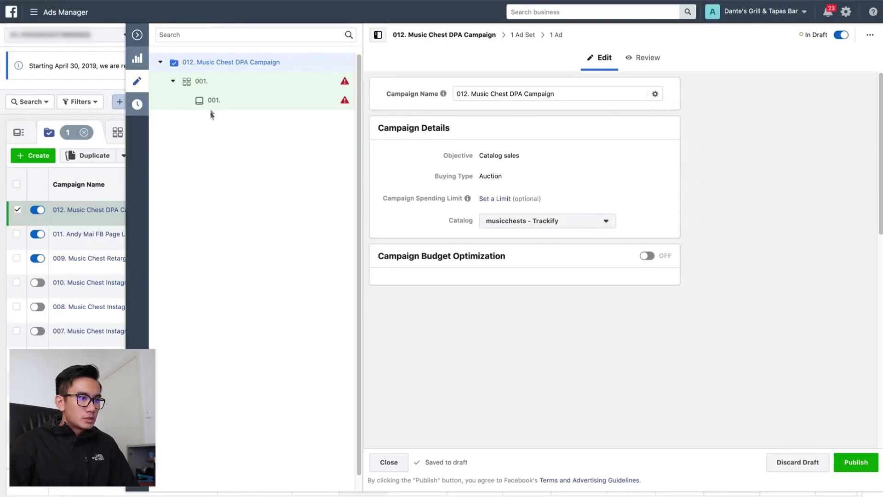
Step: Create a product set named "All Music Chests Boxes" for ad set 001., using a rule that price is greater than an AUD amount
{"action": "left_click", "coordinate": [213, 89]}
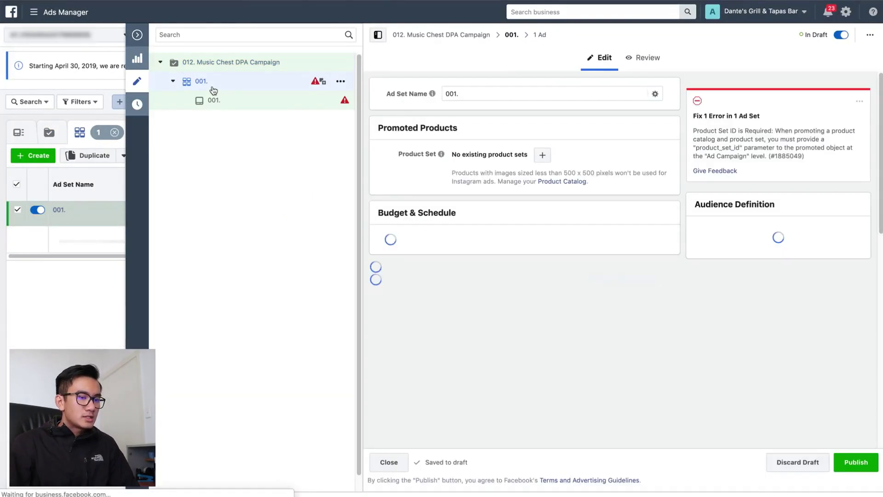
{"action": "left_click", "coordinate": [543, 154]}
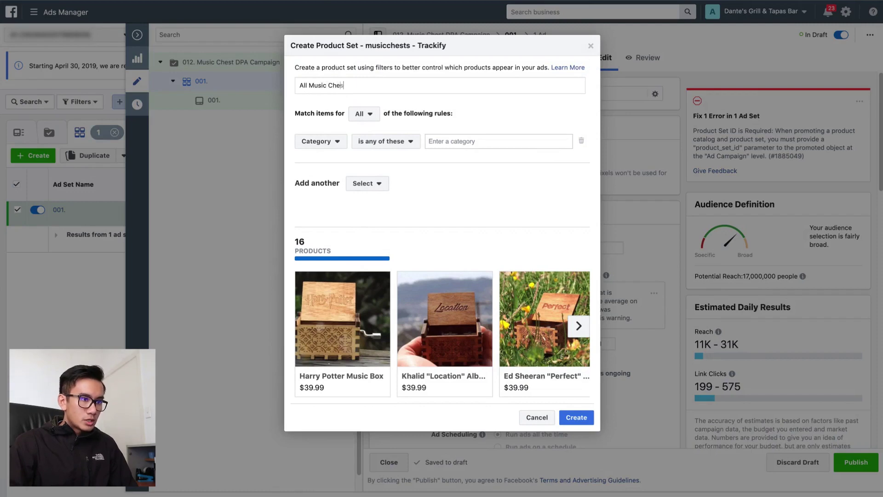
{"action": "left_click", "coordinate": [384, 172]}
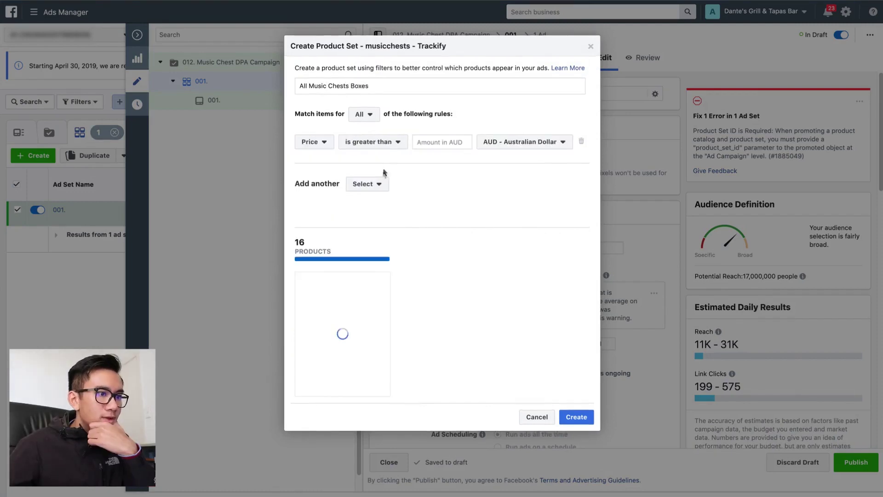
{"action": "left_click", "coordinate": [424, 142]}
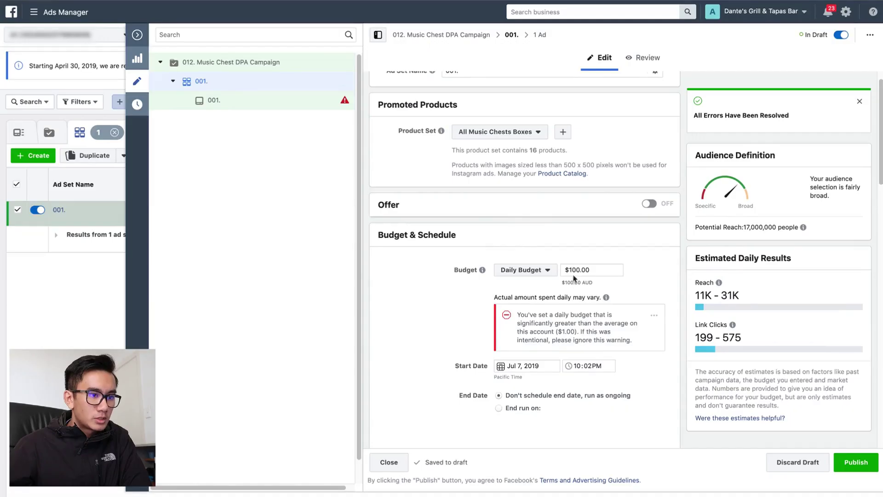
Step: Set the ad set's daily budget to $20
{"action": "double_click", "coordinate": [573, 270]}
{"action": "type", "text": "20"}
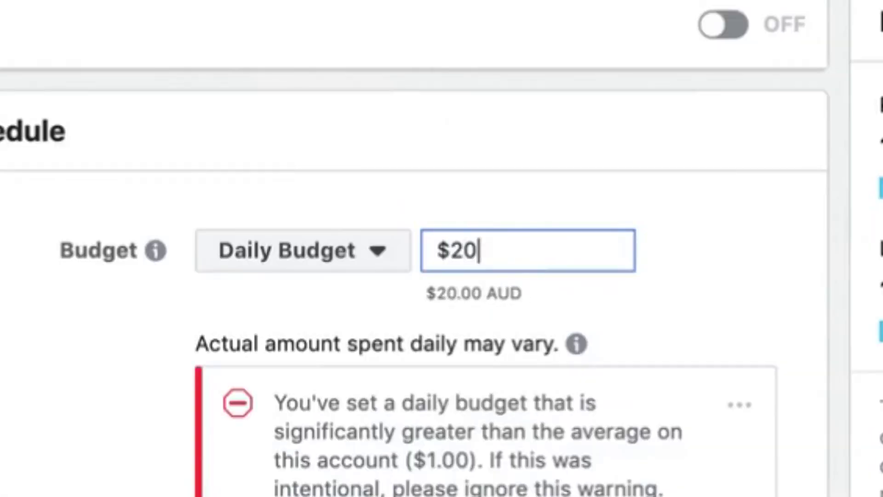
Step: Retarget website visitors who viewed or added products to cart but did not purchase in the last 180 days
{"action": "scroll", "coordinate": [442, 335], "scroll_direction": "down", "scroll_amount": 5}
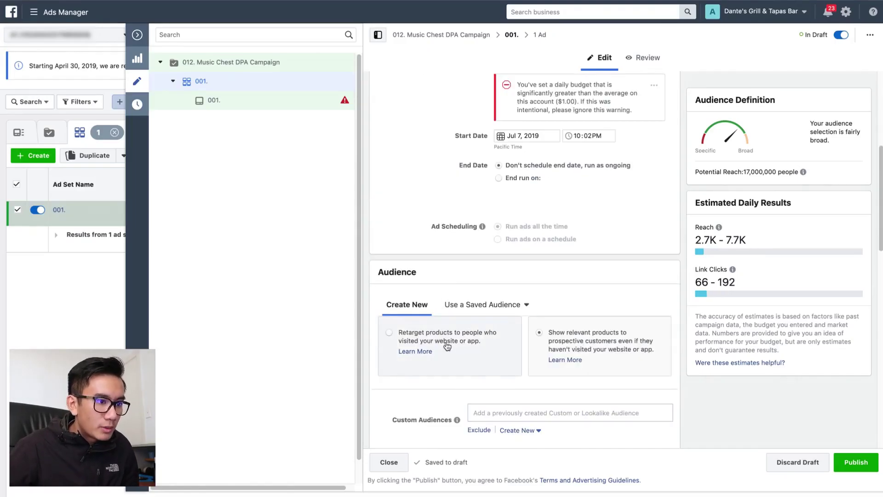
{"action": "left_click", "coordinate": [437, 349]}
{"action": "scroll", "coordinate": [478, 354], "scroll_direction": "down", "scroll_amount": 3}
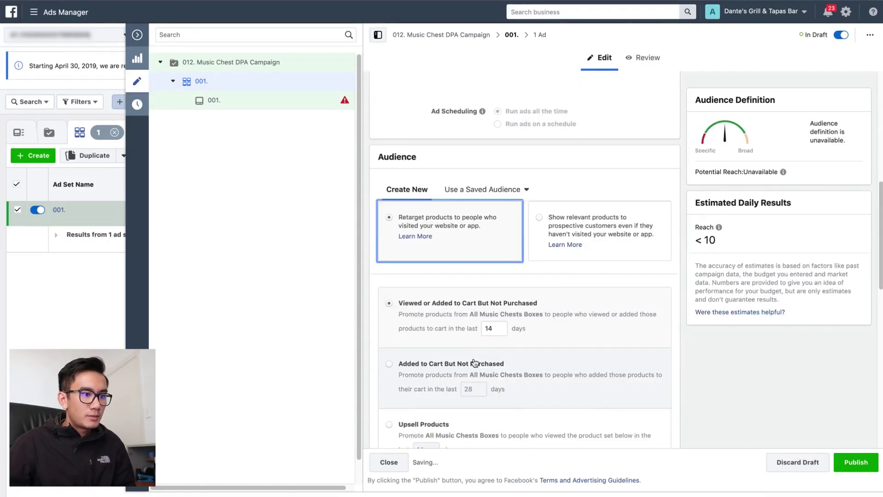
{"action": "left_click", "coordinate": [494, 329]}
{"action": "type", "text": "180"}
{"action": "left_click", "coordinate": [479, 287]}
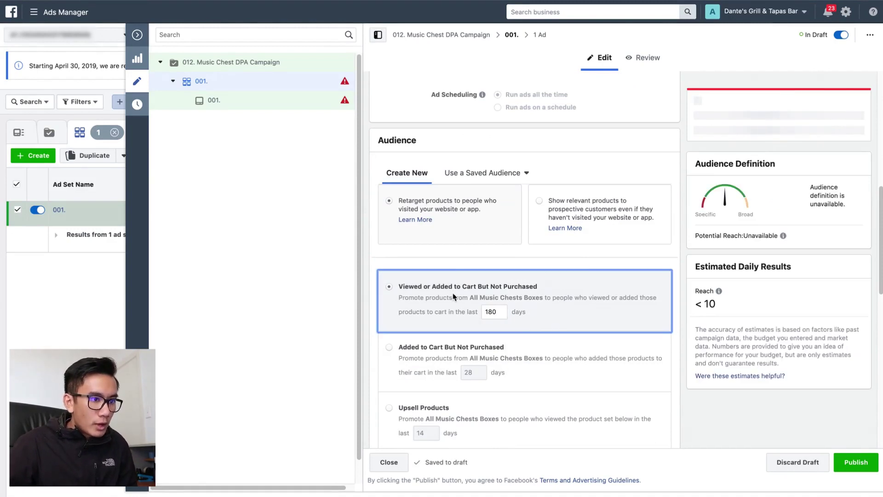
Step: Rename the ad set "001. Viewed or Add To Cart But No Purchased Past 180 Days"
{"action": "scroll", "coordinate": [460, 303], "scroll_direction": "down", "scroll_amount": 2}
{"action": "scroll", "coordinate": [538, 322], "scroll_direction": "up", "scroll_amount": 2}
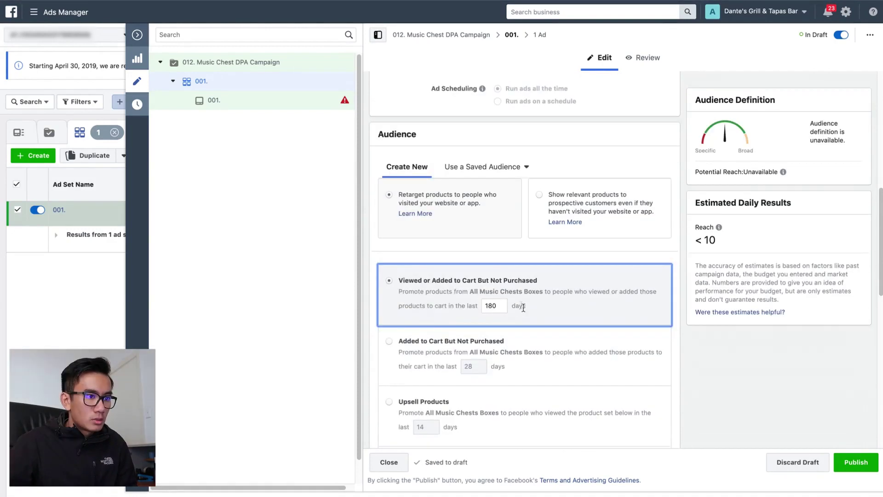
{"action": "scroll", "coordinate": [460, 290], "scroll_direction": "up", "scroll_amount": 10}
{"action": "left_click", "coordinate": [500, 93]}
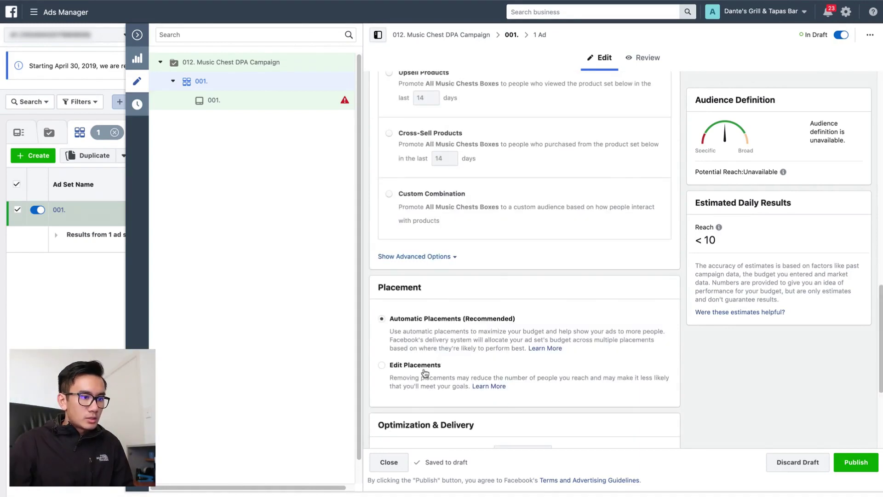
Step: Switch the ad set from automatic placements to Edit Placements
{"action": "left_click", "coordinate": [427, 367]}
{"action": "scroll", "coordinate": [469, 368], "scroll_direction": "down", "scroll_amount": 7}
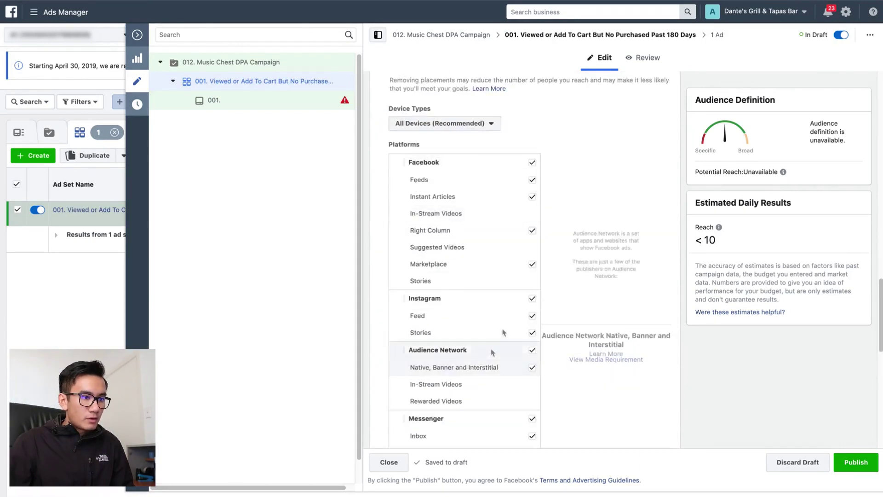
Step: Optimize ad delivery for Conversion Events with a 1 day click or view conversion window
{"action": "scroll", "coordinate": [610, 66], "scroll_direction": "down", "scroll_amount": 2}
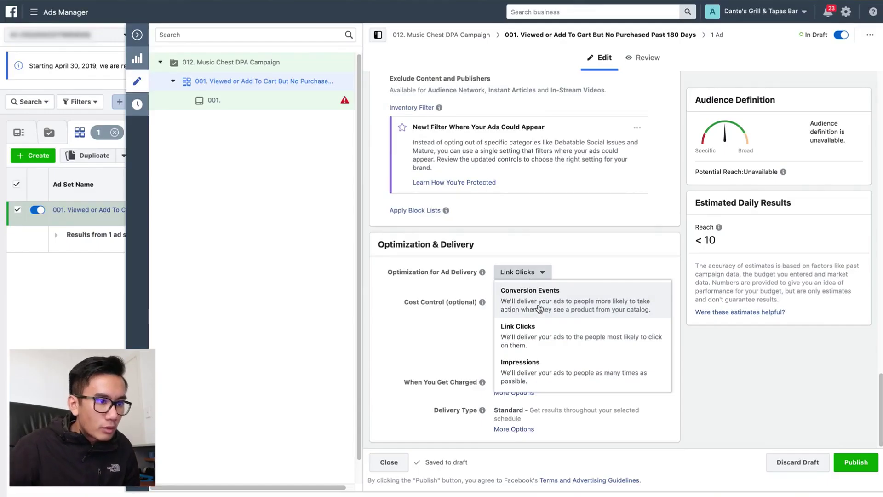
{"action": "left_click", "coordinate": [540, 308]}
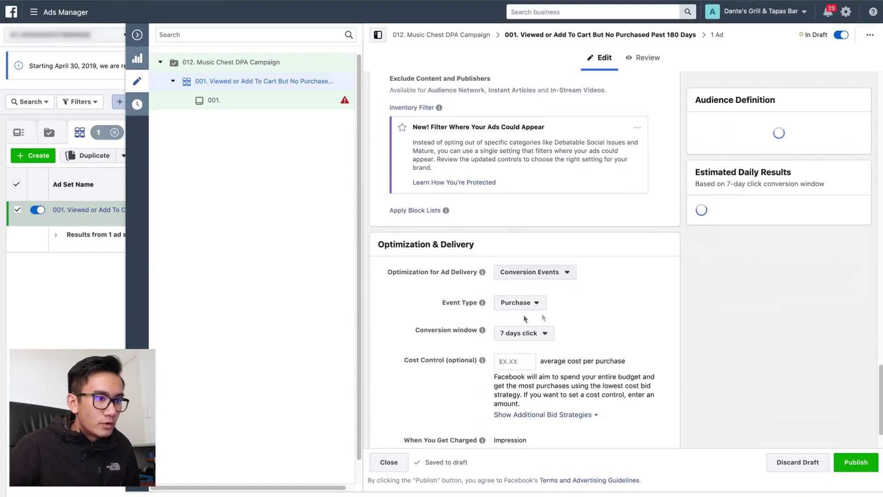
{"action": "left_click", "coordinate": [529, 338]}
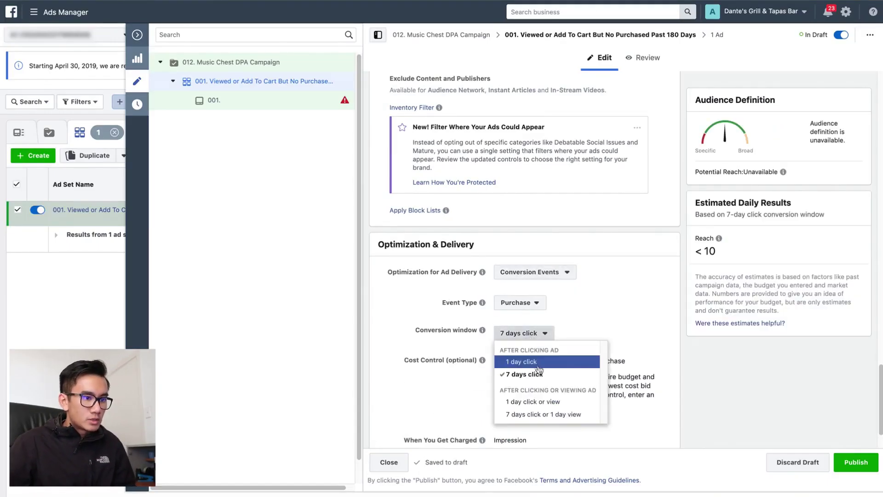
{"action": "left_click", "coordinate": [544, 405]}
Step: Deselect the Messenger, Instagram, Marketplace, Right Column and Instant Articles placements, and append "- FB Feed" to the ad set name
{"action": "scroll", "coordinate": [536, 290], "scroll_direction": "up", "scroll_amount": 7}
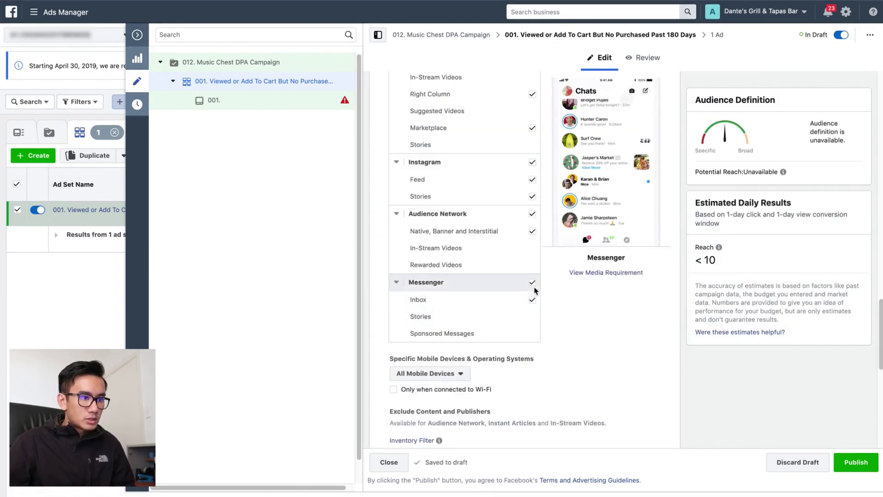
{"action": "scroll", "coordinate": [534, 287], "scroll_direction": "up", "scroll_amount": 15}
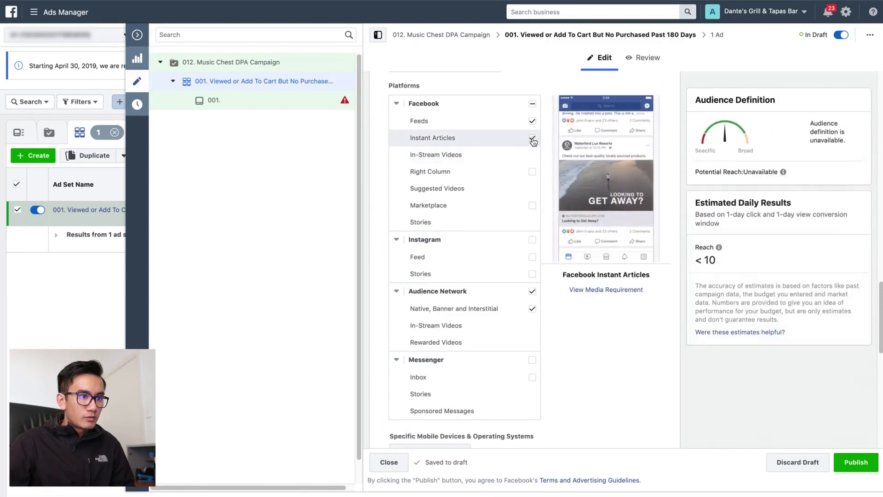
{"action": "left_click", "coordinate": [632, 94]}
{"action": "type", "text": "- FB Feed"}
Step: Set the ad set's daily budget to $1.00
{"action": "double_click", "coordinate": [570, 270]}
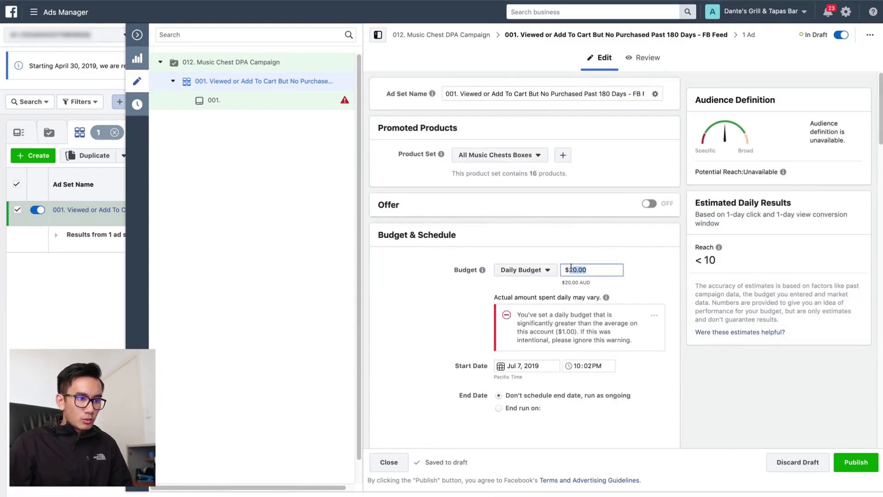
{"action": "type", "text": "2"}
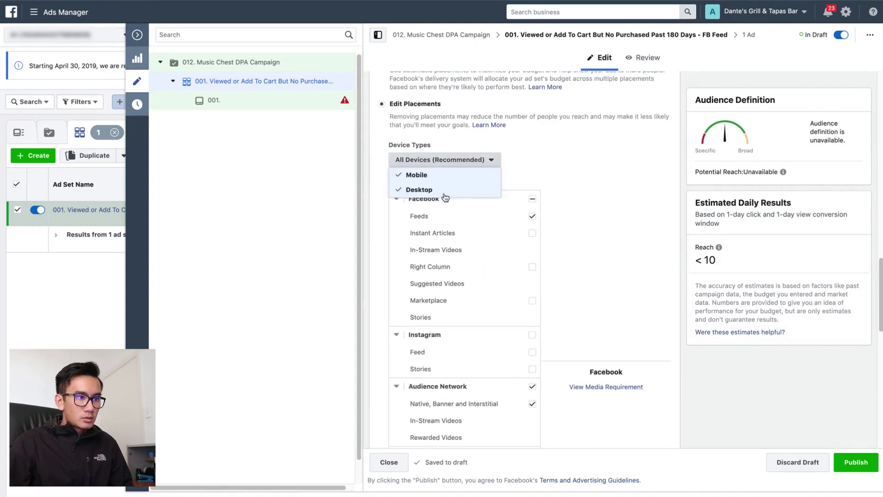
Step: Limit the ad set's placements to mobile devices and insert "Mobile -" before "FB Feed" in its name
{"action": "left_click", "coordinate": [435, 189]}
{"action": "scroll", "coordinate": [575, 151], "scroll_direction": "up", "scroll_amount": 15}
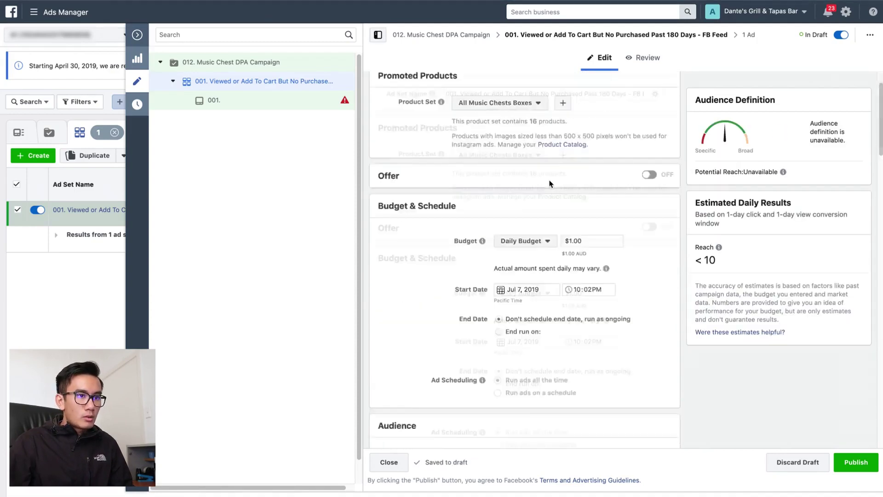
Step: Open ad 001. and choose Music Chests as the Facebook Page representing it
{"action": "left_click", "coordinate": [230, 101]}
{"action": "left_click", "coordinate": [423, 187]}
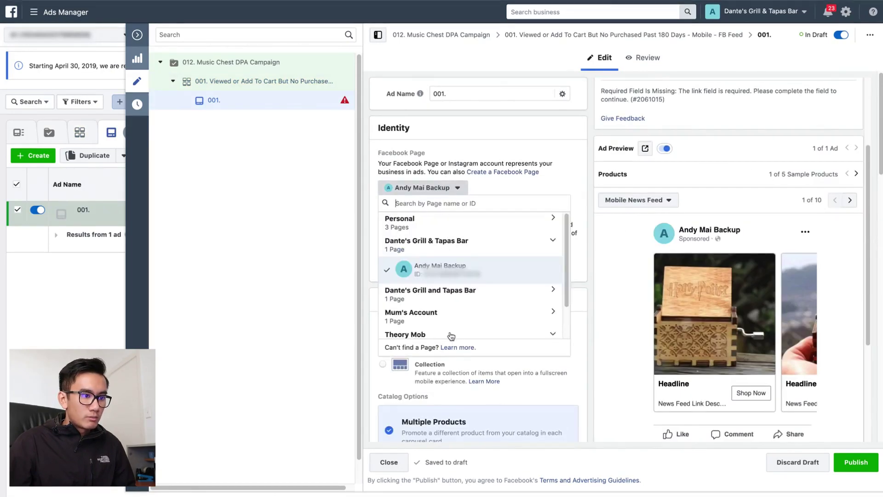
{"action": "scroll", "coordinate": [448, 328], "scroll_direction": "down", "scroll_amount": 2}
{"action": "left_click", "coordinate": [434, 347]}
Step: Fill the catalog cards' headline with the product name tag and the News Feed link description with the product description tag
{"action": "scroll", "coordinate": [460, 321], "scroll_direction": "down", "scroll_amount": 8}
{"action": "left_click", "coordinate": [562, 315]}
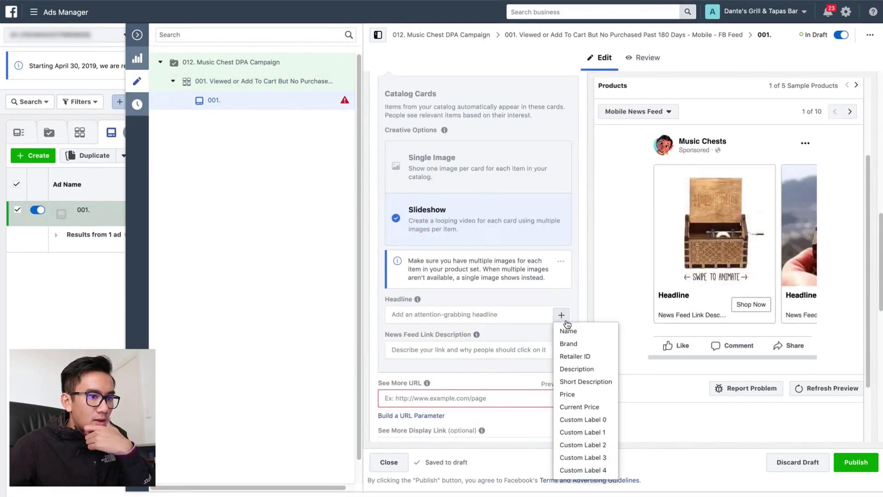
{"action": "left_click", "coordinate": [570, 336]}
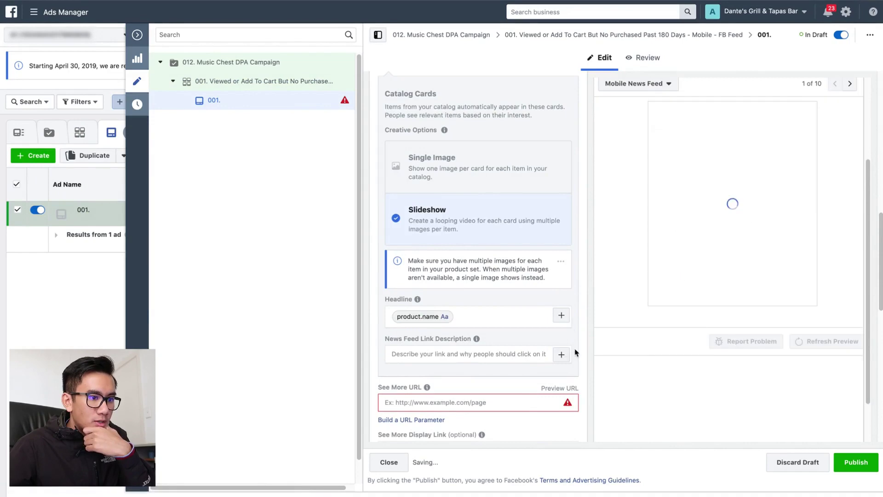
{"action": "left_click", "coordinate": [562, 350]}
{"action": "left_click", "coordinate": [566, 388]}
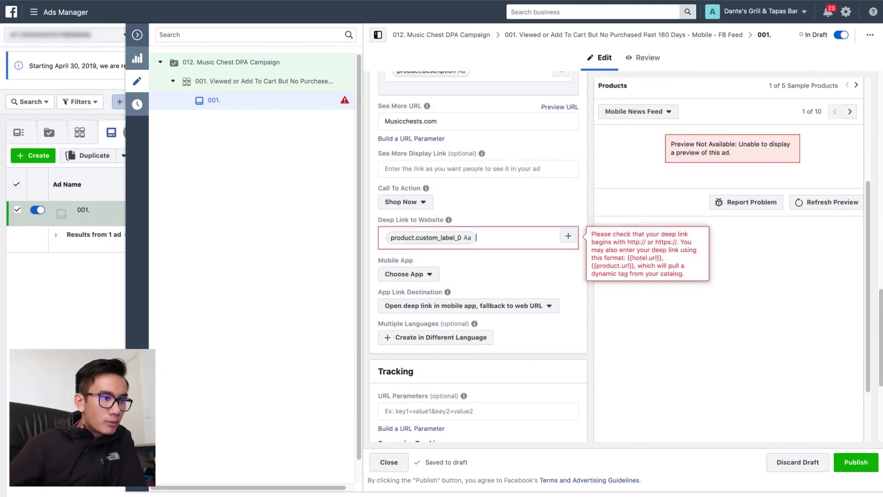
{"action": "key", "text": "BackSpace"}
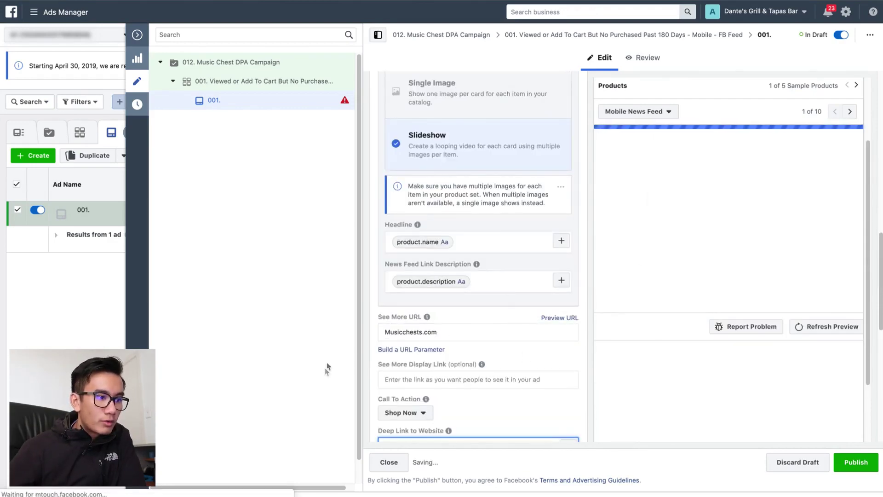
{"action": "left_click", "coordinate": [453, 330]}
{"action": "key", "text": "Home"}
{"action": "type", "text": "ww"}
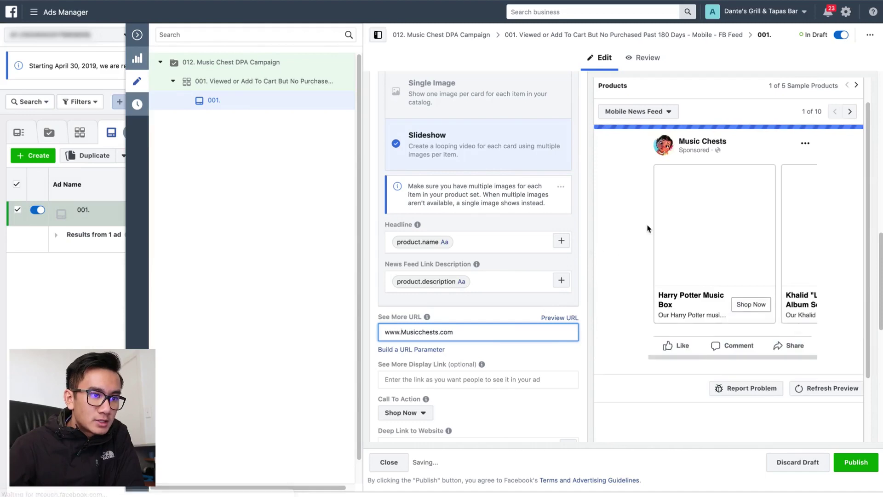
Step: Write the ad text with the product name tag, "Limited Deal!" and a $10 off offer using code 10BUCKS, expiring in 60 minutes
{"action": "scroll", "coordinate": [581, 283], "scroll_direction": "up", "scroll_amount": 10}
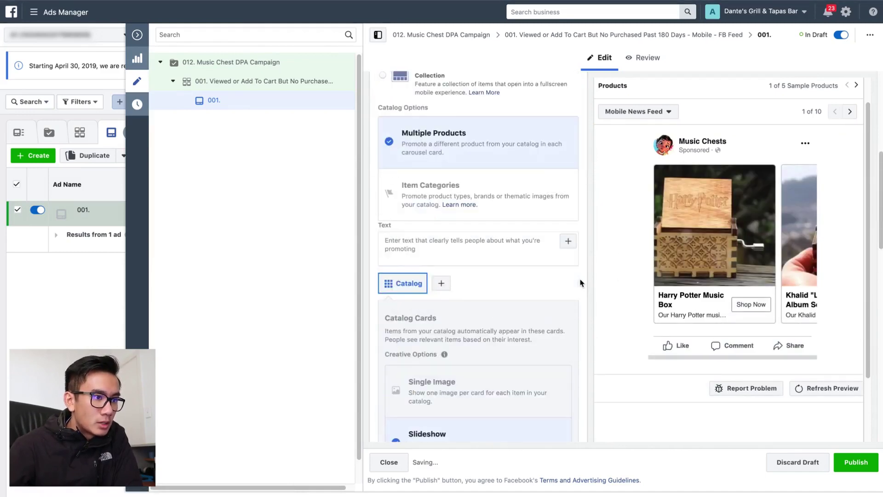
{"action": "scroll", "coordinate": [582, 282], "scroll_direction": "down", "scroll_amount": 3}
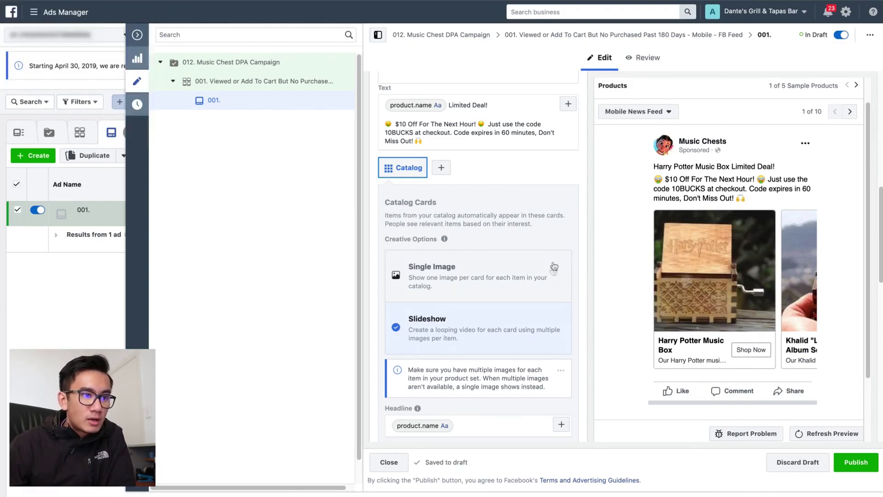
{"action": "scroll", "coordinate": [557, 261], "scroll_direction": "down", "scroll_amount": 4}
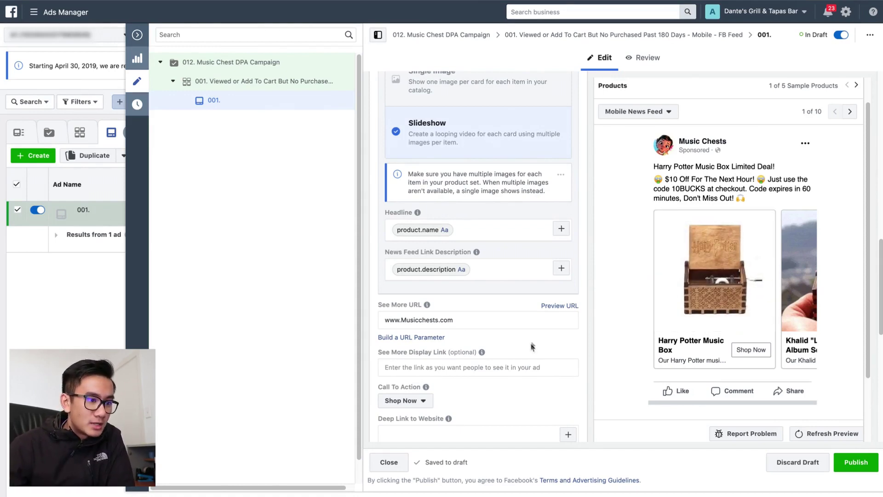
Step: Examine the Harry Potter Music Box's vendor, tags and URL handle in Shopify, and browse the products on the Music Chests storefront
{"action": "scroll", "coordinate": [538, 335], "scroll_direction": "down", "scroll_amount": 3}
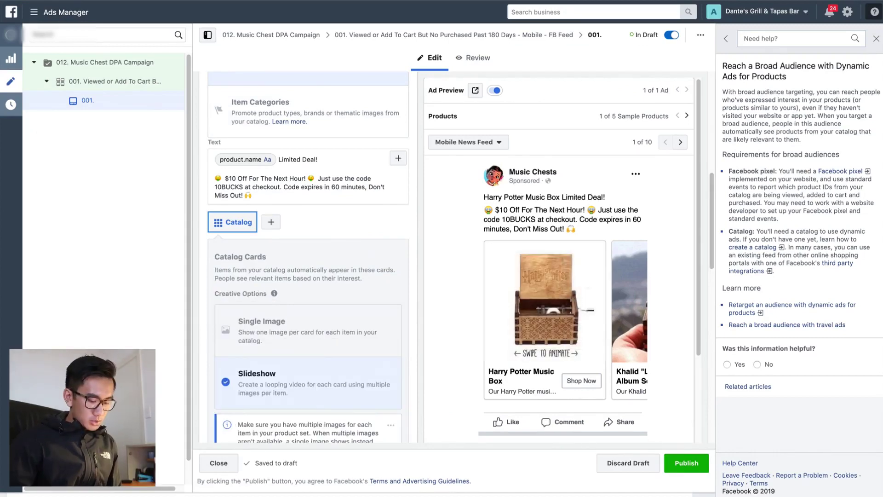
{"action": "scroll", "coordinate": [308, 257], "scroll_direction": "down", "scroll_amount": 3}
{"action": "scroll", "coordinate": [369, 381], "scroll_direction": "down", "scroll_amount": 3}
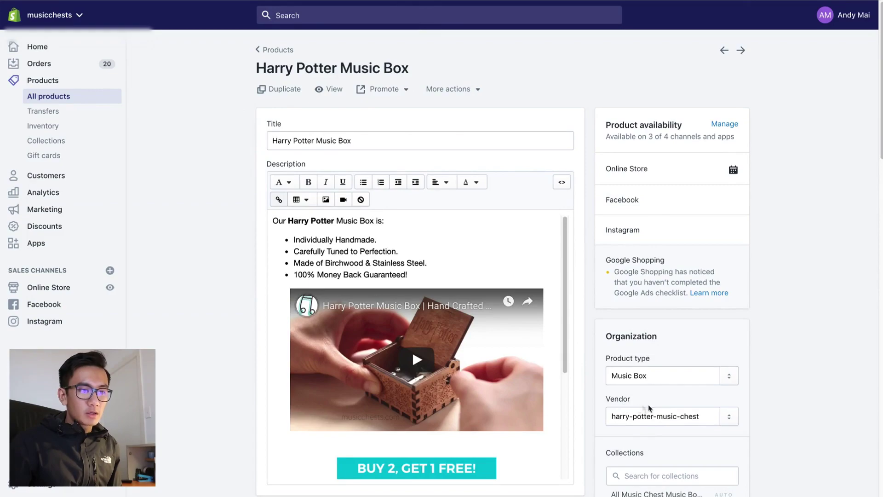
{"action": "scroll", "coordinate": [643, 408], "scroll_direction": "down", "scroll_amount": 1}
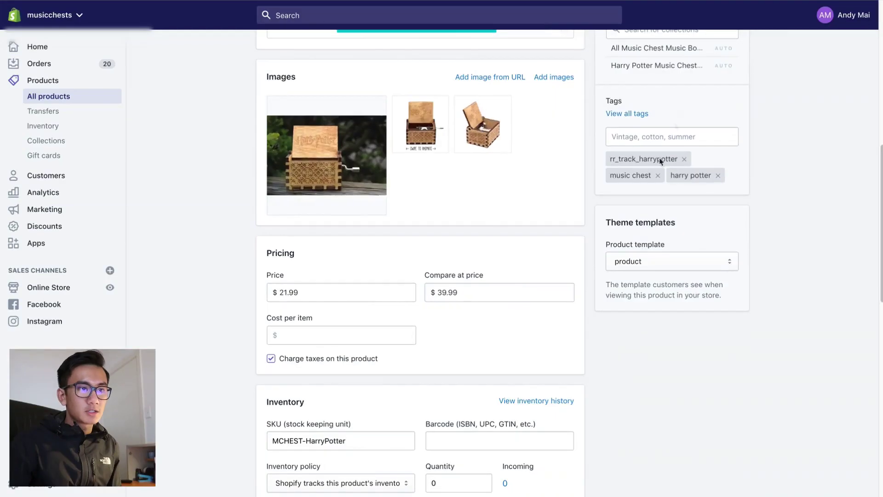
{"action": "scroll", "coordinate": [661, 161], "scroll_direction": "up", "scroll_amount": 7}
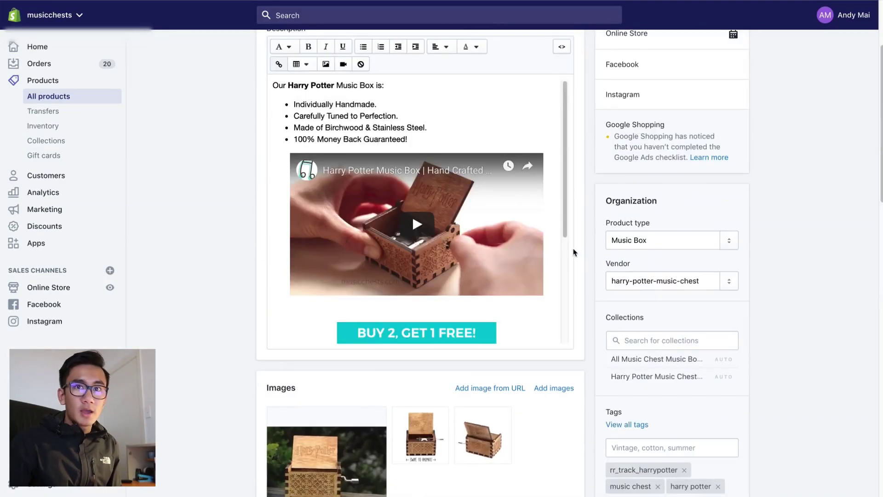
{"action": "scroll", "coordinate": [577, 250], "scroll_direction": "down", "scroll_amount": 15}
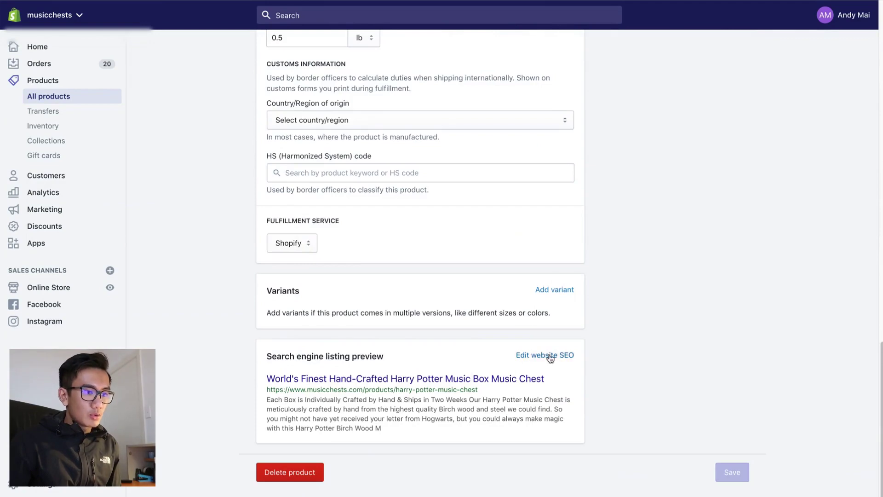
{"action": "left_click", "coordinate": [550, 358]}
{"action": "scroll", "coordinate": [452, 422], "scroll_direction": "down", "scroll_amount": 2}
{"action": "scroll", "coordinate": [491, 290], "scroll_direction": "down", "scroll_amount": 2}
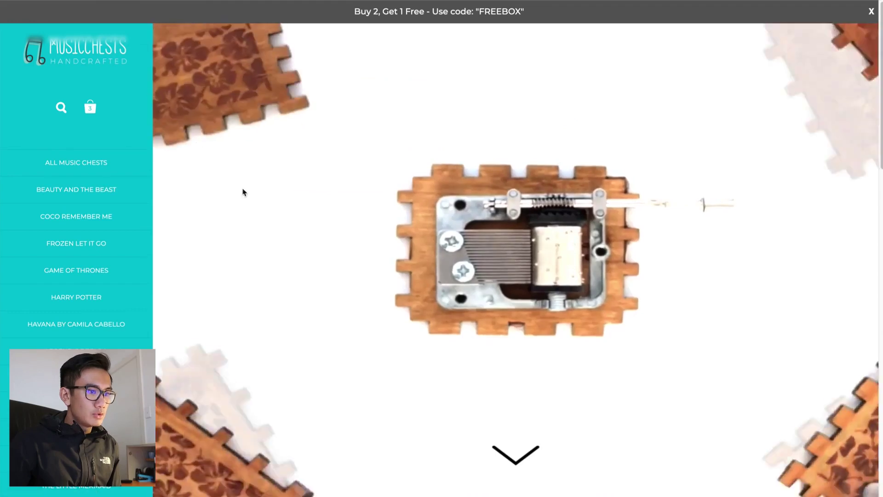
{"action": "scroll", "coordinate": [242, 192], "scroll_direction": "down", "scroll_amount": 10}
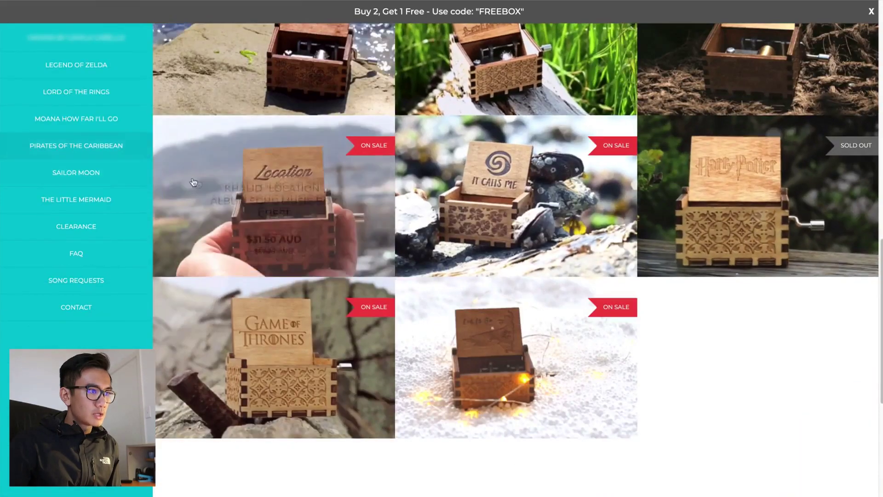
{"action": "scroll", "coordinate": [193, 182], "scroll_direction": "up", "scroll_amount": 10}
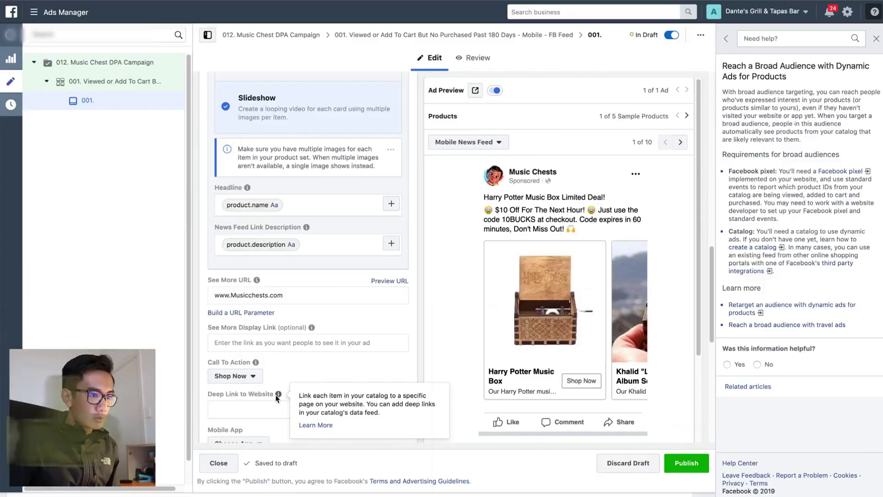
{"action": "left_click", "coordinate": [281, 393]}
{"action": "type", "text": "https://www.musicchests.com/products/"}
{"action": "left_click", "coordinate": [399, 389]}
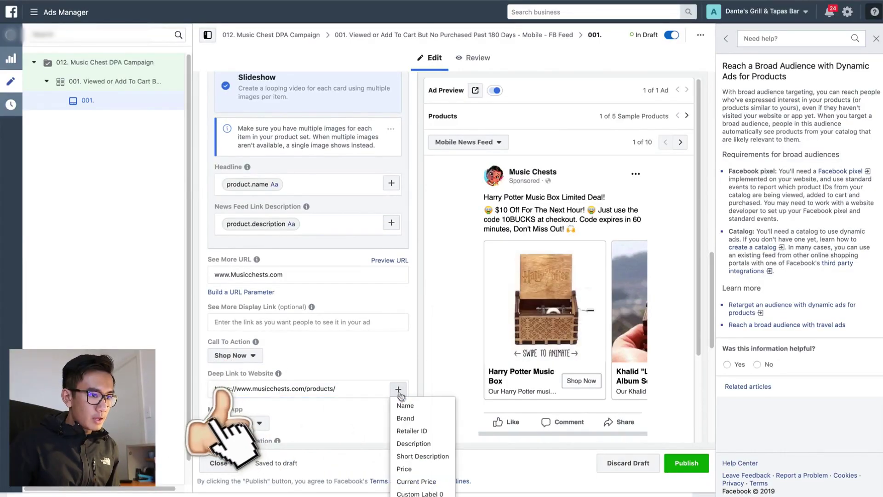
{"action": "left_click", "coordinate": [405, 418]}
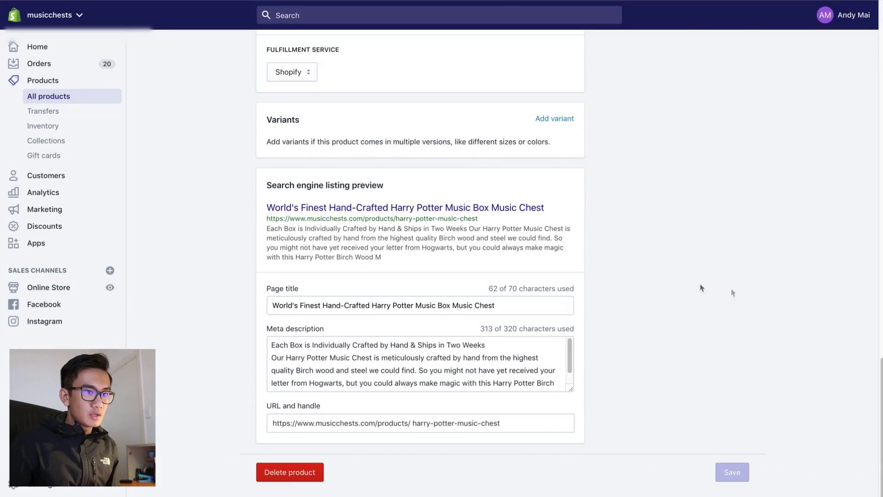
{"action": "scroll", "coordinate": [732, 276], "scroll_direction": "up", "scroll_amount": 15}
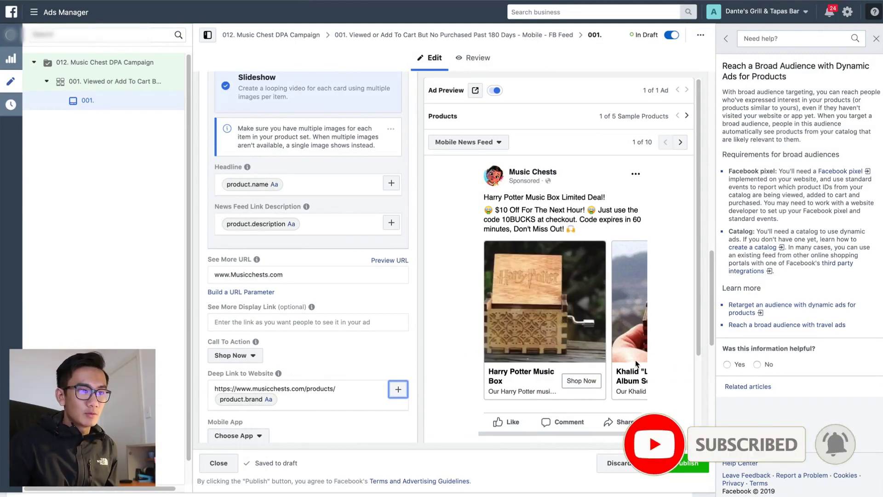
{"action": "left_click", "coordinate": [689, 463]}
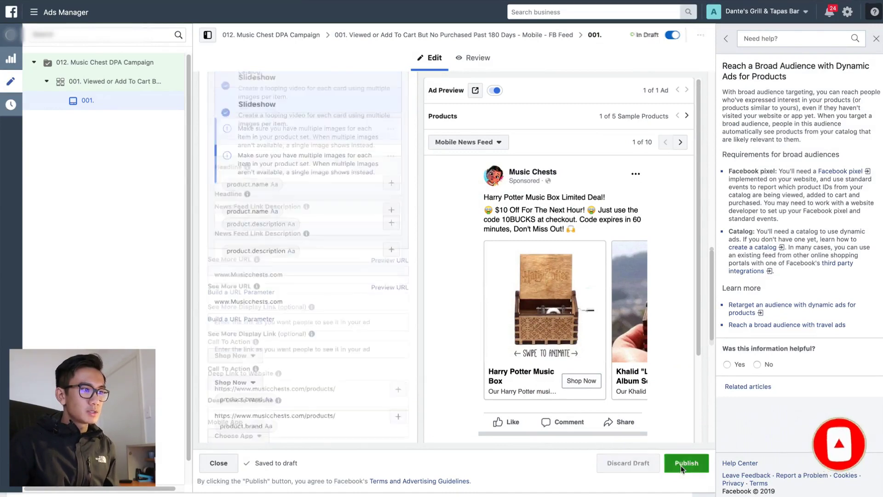
Step: Set the ad set's audience to Viewed or Added to Cart But Not Purchased in the last 180 days and check its placements
{"action": "scroll", "coordinate": [305, 304], "scroll_direction": "down", "scroll_amount": 6}
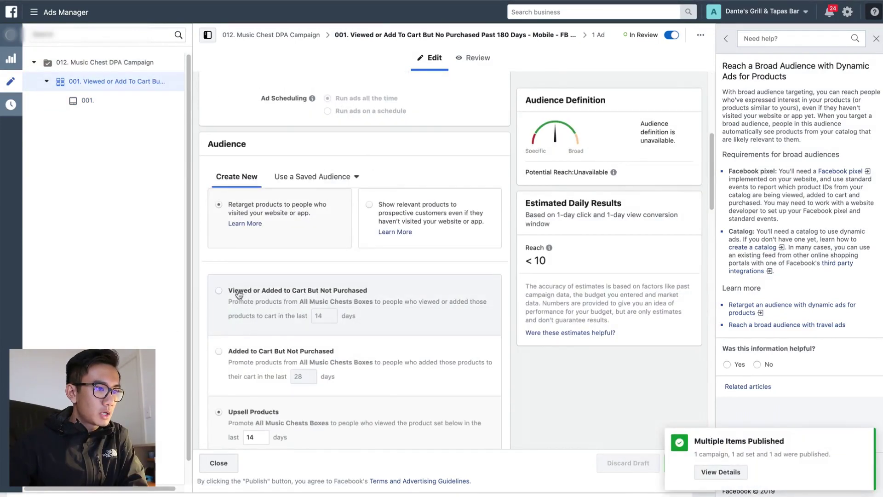
{"action": "left_click", "coordinate": [239, 294]}
{"action": "double_click", "coordinate": [318, 316]}
{"action": "type", "text": "180"}
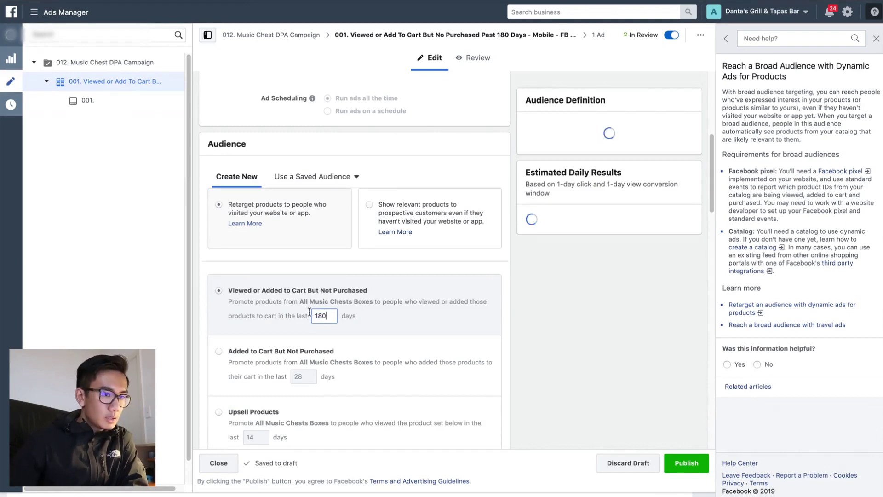
{"action": "scroll", "coordinate": [463, 272], "scroll_direction": "down", "scroll_amount": 15}
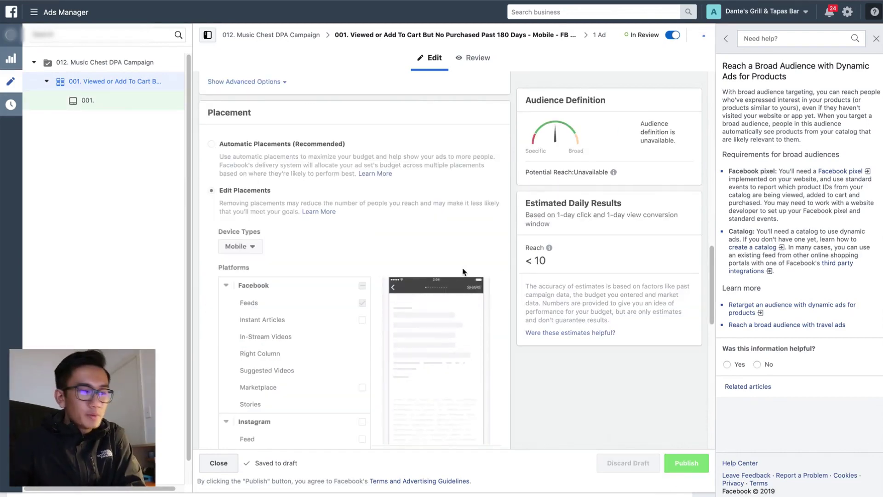
{"action": "scroll", "coordinate": [363, 295], "scroll_direction": "down", "scroll_amount": 1}
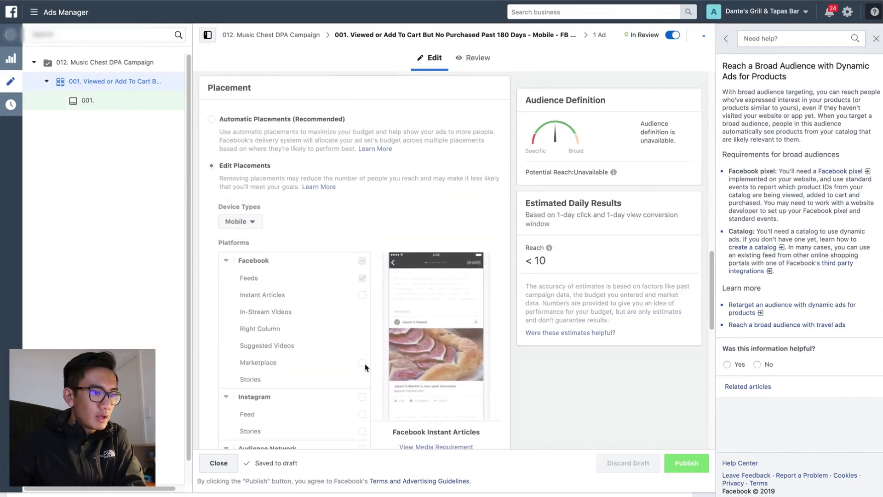
{"action": "scroll", "coordinate": [368, 276], "scroll_direction": "down", "scroll_amount": 5}
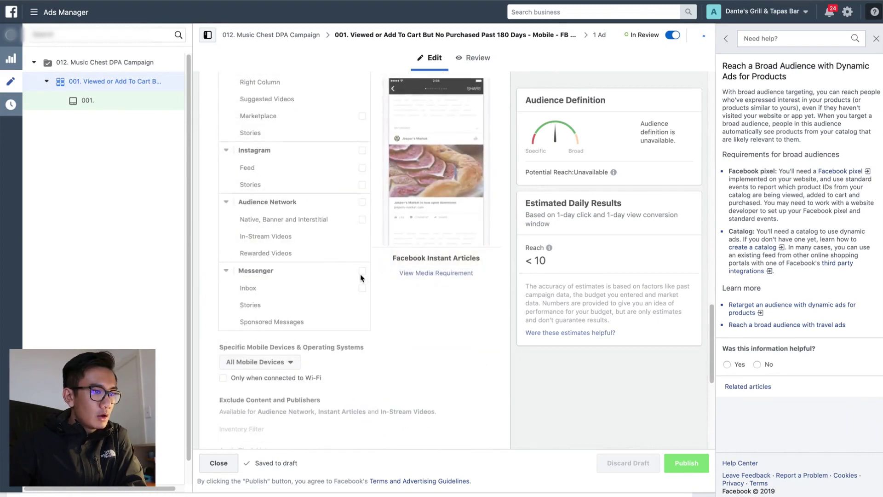
{"action": "scroll", "coordinate": [337, 237], "scroll_direction": "up", "scroll_amount": 4}
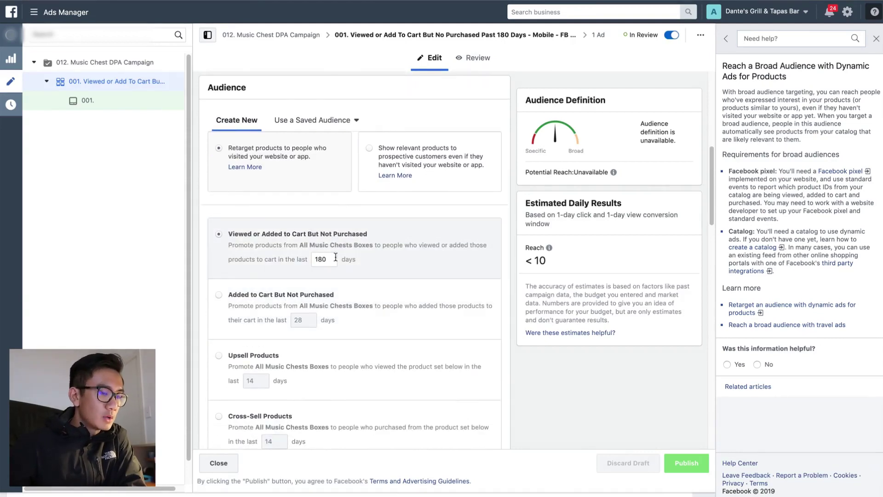
{"action": "scroll", "coordinate": [336, 257], "scroll_direction": "down", "scroll_amount": 2}
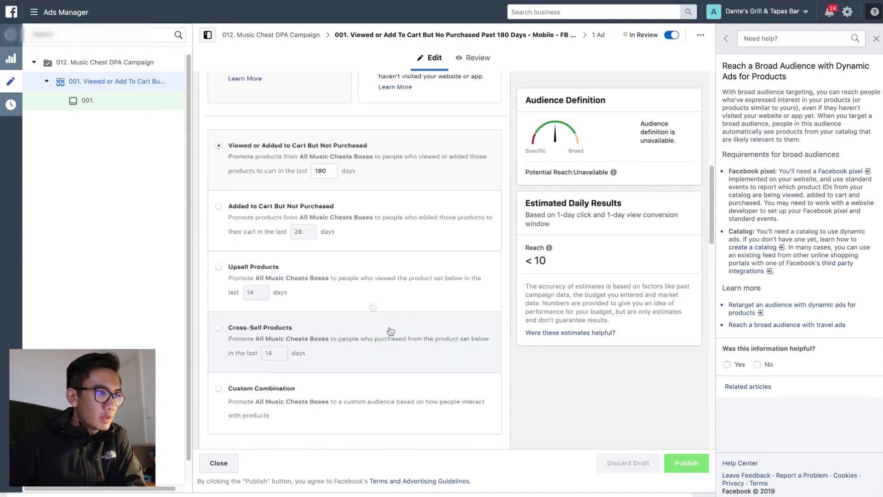
{"action": "left_click", "coordinate": [105, 108]}
{"action": "scroll", "coordinate": [369, 281], "scroll_direction": "down", "scroll_amount": 3}
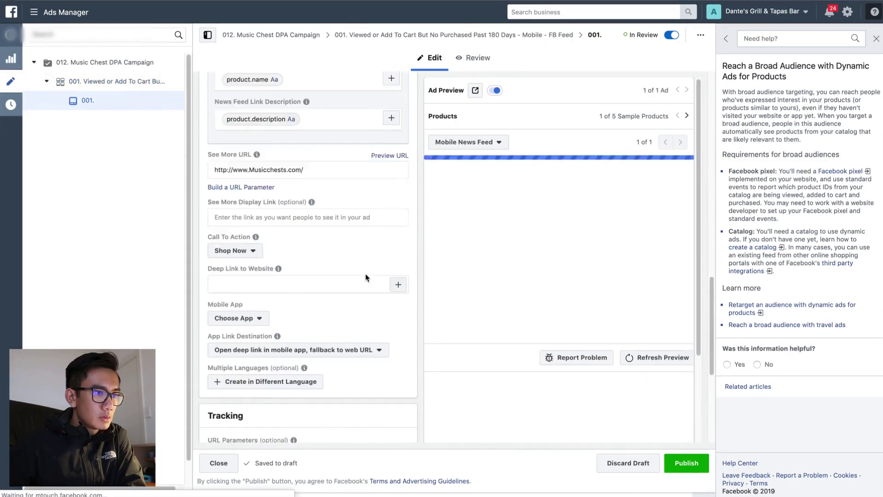
{"action": "scroll", "coordinate": [349, 312], "scroll_direction": "up", "scroll_amount": 4}
{"action": "scroll", "coordinate": [331, 350], "scroll_direction": "down", "scroll_amount": 3}
{"action": "left_click", "coordinate": [298, 288]}
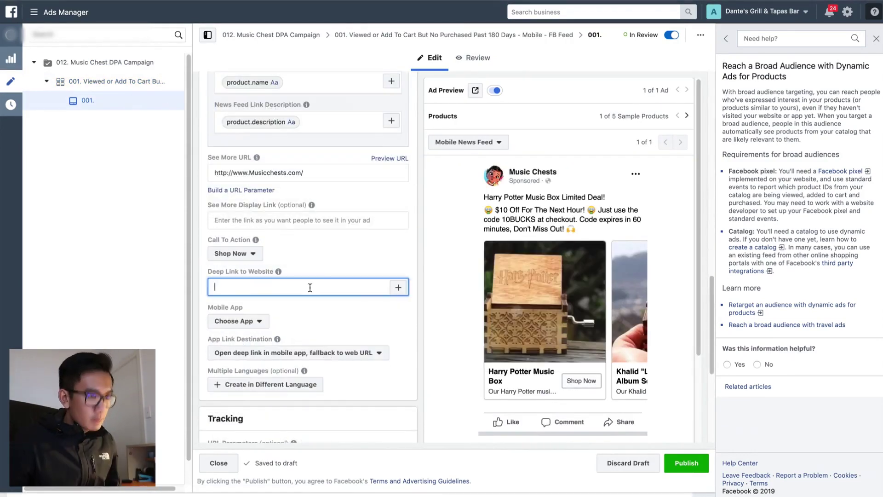
{"action": "key", "text": "ctrl+v"}
{"action": "left_click", "coordinate": [399, 287]}
{"action": "left_click", "coordinate": [404, 315]}
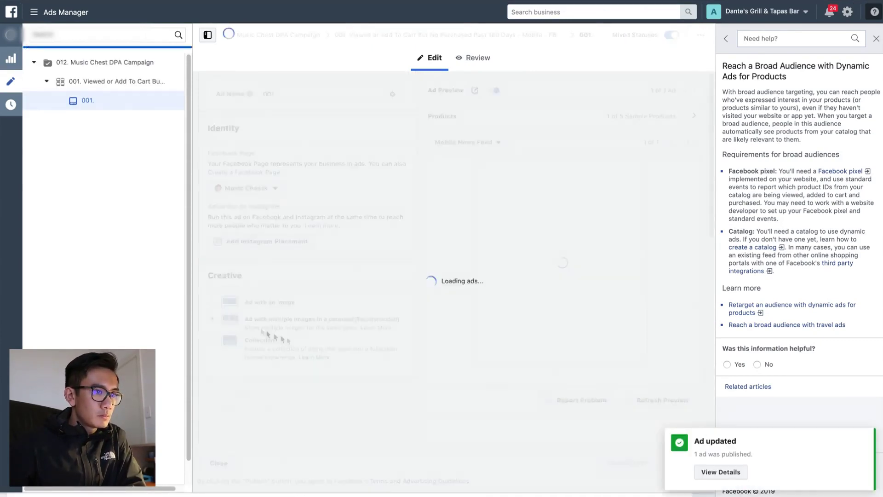
Step: Duplicate the ad set eight times and set the IG Story ad's catalog cards to Single Image, checking its Instagram Stories preview
{"action": "scroll", "coordinate": [318, 391], "scroll_direction": "down", "scroll_amount": 15}
{"action": "left_click", "coordinate": [312, 310]}
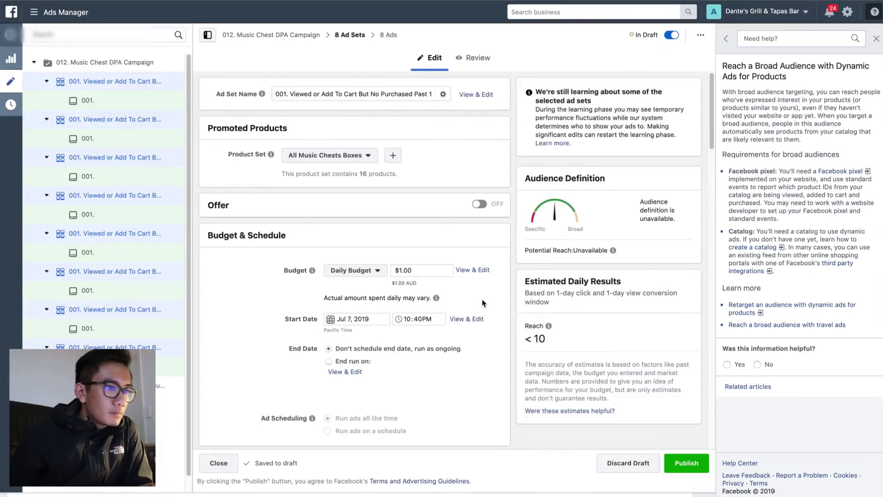
{"action": "scroll", "coordinate": [294, 258], "scroll_direction": "down", "scroll_amount": 6}
{"action": "left_click", "coordinate": [87, 253]}
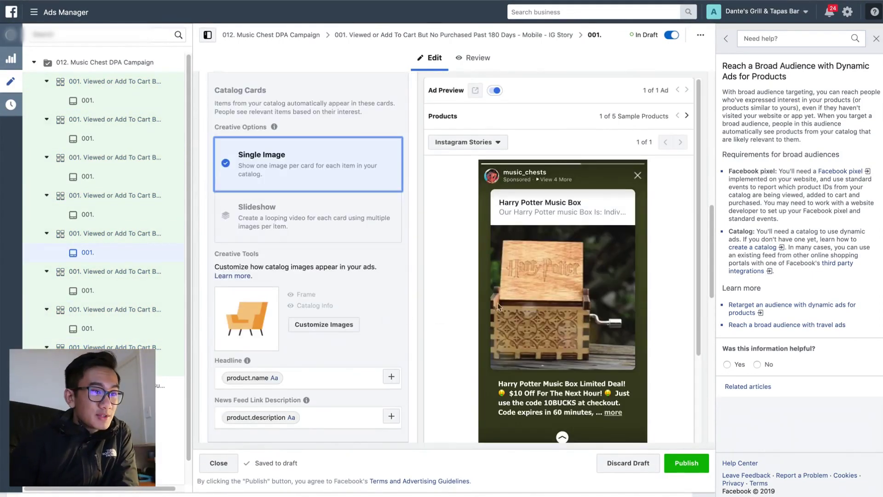
{"action": "scroll", "coordinate": [514, 297], "scroll_direction": "down", "scroll_amount": 1}
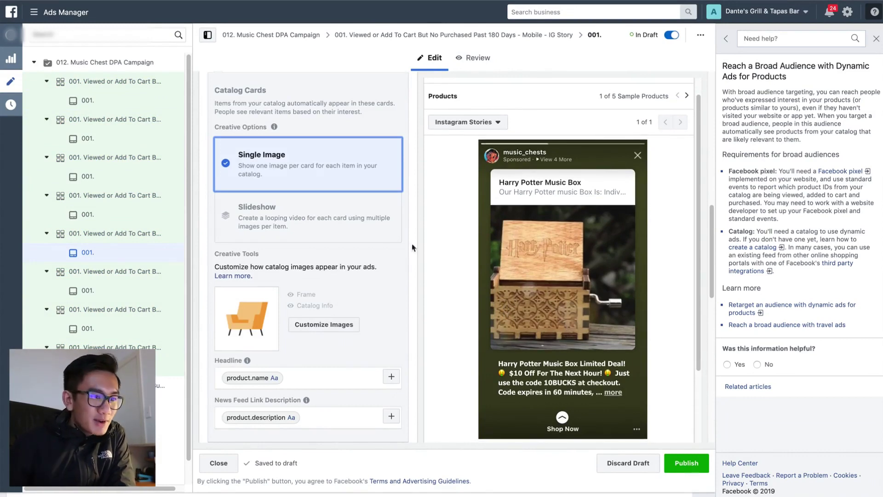
{"action": "scroll", "coordinate": [415, 378], "scroll_direction": "down", "scroll_amount": 5}
Step: Review the placements of the fourth duplicated ad set and uncheck its Facebook Feeds placement
{"action": "left_click", "coordinate": [138, 195]}
{"action": "scroll", "coordinate": [375, 285], "scroll_direction": "down", "scroll_amount": 10}
{"action": "scroll", "coordinate": [375, 285], "scroll_direction": "up", "scroll_amount": 8}
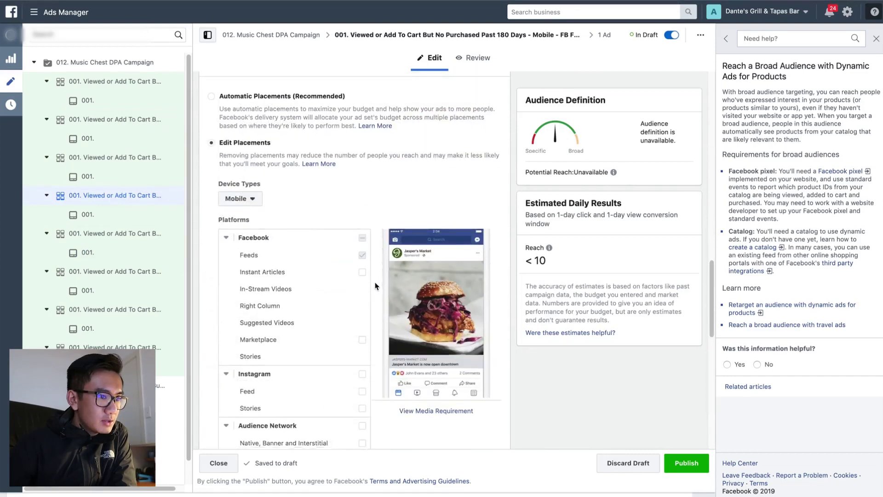
{"action": "scroll", "coordinate": [366, 398], "scroll_direction": "down", "scroll_amount": 4}
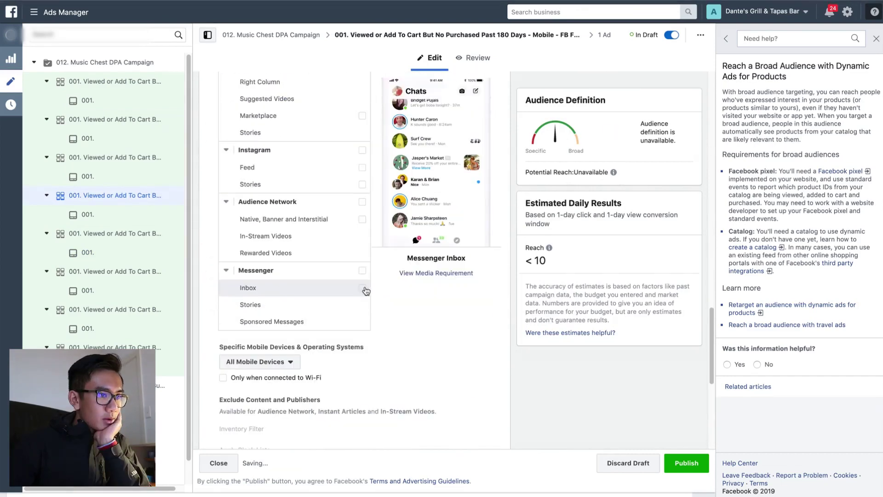
{"action": "scroll", "coordinate": [370, 295], "scroll_direction": "up", "scroll_amount": 5}
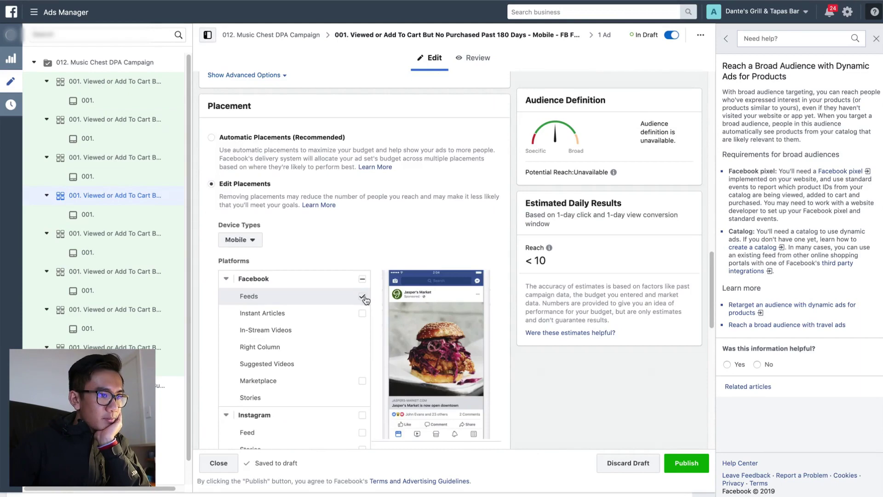
{"action": "left_click", "coordinate": [362, 296]}
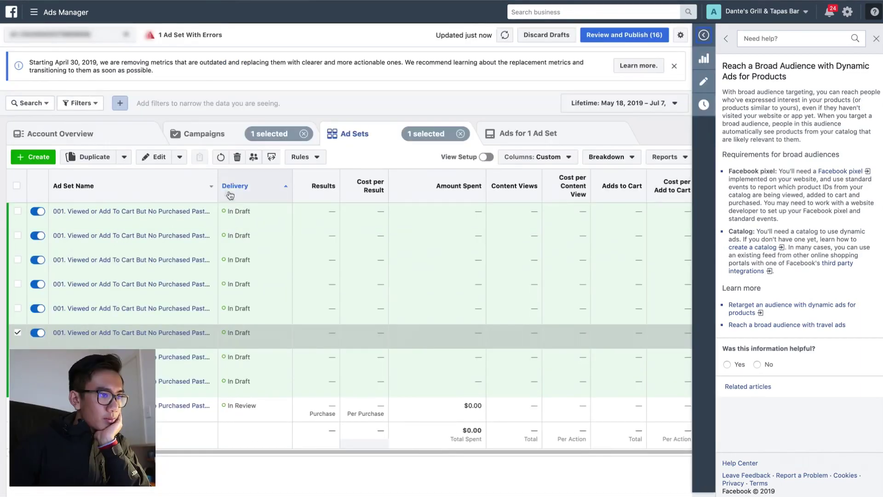
Step: Add the Audience Network Native, Banner and Interstitial and Messenger Inbox placements to the FB Feed + Market Place ad set, extending its name to match
{"action": "left_click_drag", "start_coordinate": [218, 188], "coordinate": [442, 188]}
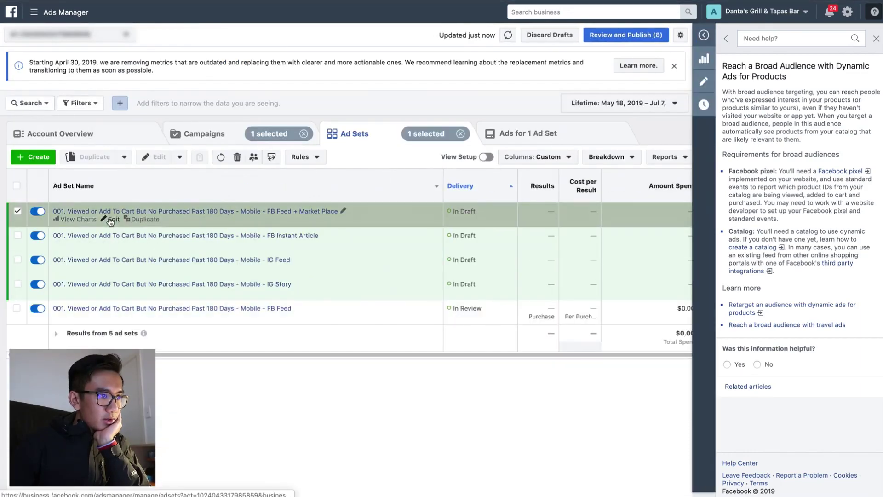
{"action": "left_click", "coordinate": [110, 219]}
{"action": "scroll", "coordinate": [432, 328], "scroll_direction": "down", "scroll_amount": 10}
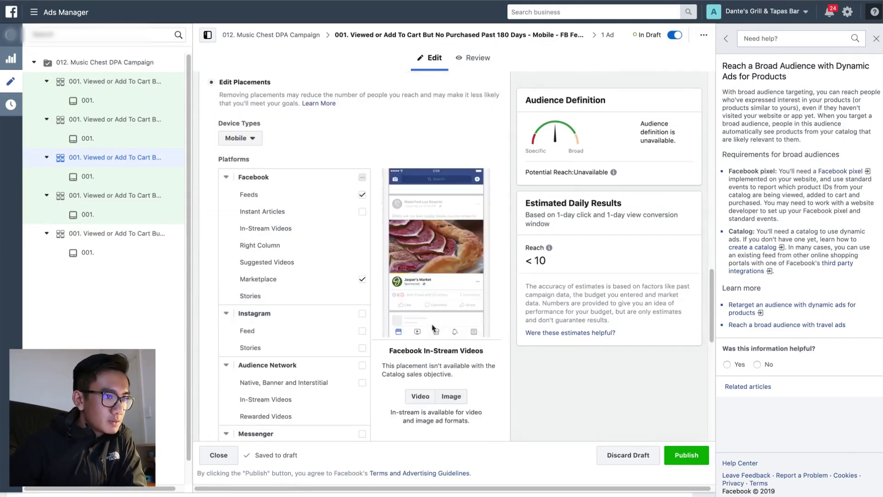
{"action": "scroll", "coordinate": [432, 328], "scroll_direction": "down", "scroll_amount": 3}
{"action": "left_click", "coordinate": [362, 267]}
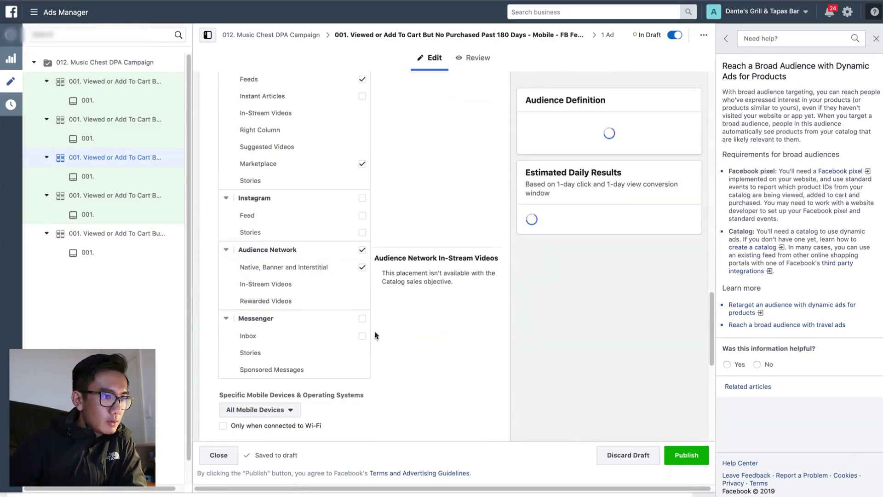
{"action": "left_click", "coordinate": [363, 335]}
{"action": "scroll", "coordinate": [453, 329], "scroll_direction": "up", "scroll_amount": 10}
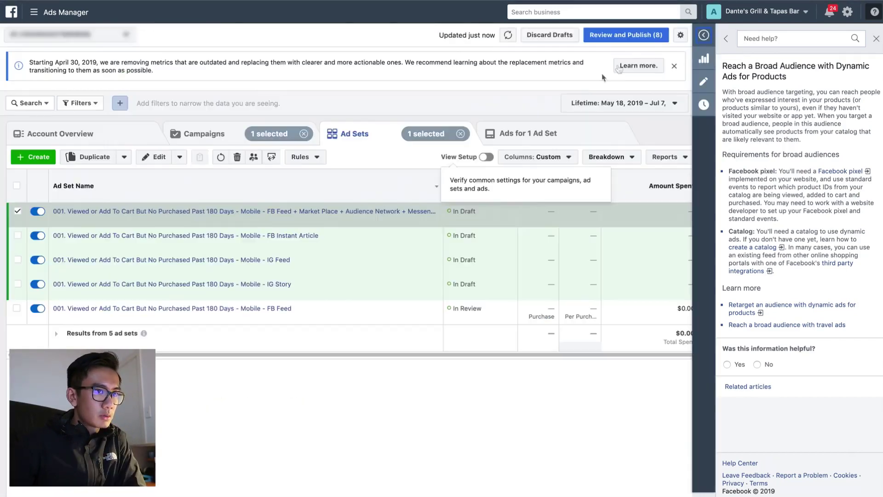
Step: Publish all drafted ad sets and ads, and turn off the Mobile - FB Feed ad set
{"action": "left_click", "coordinate": [626, 35]}
{"action": "left_click", "coordinate": [615, 323]}
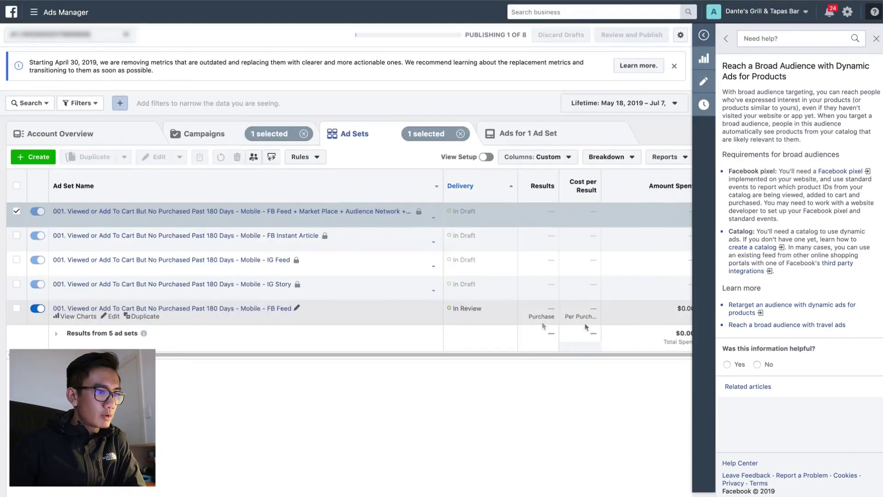
{"action": "left_click", "coordinate": [43, 311]}
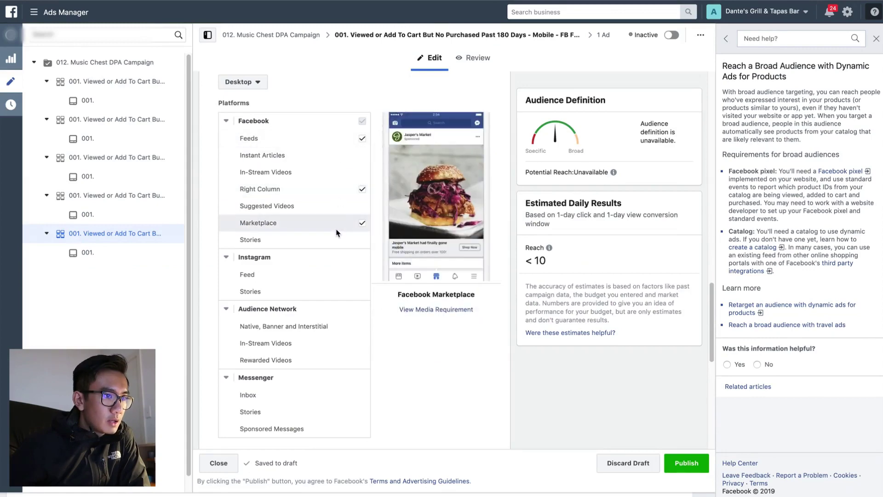
Step: Uncheck the Facebook Feeds and Right Column placements of the desktop ad set and return to the ad set list
{"action": "left_click", "coordinate": [362, 138]}
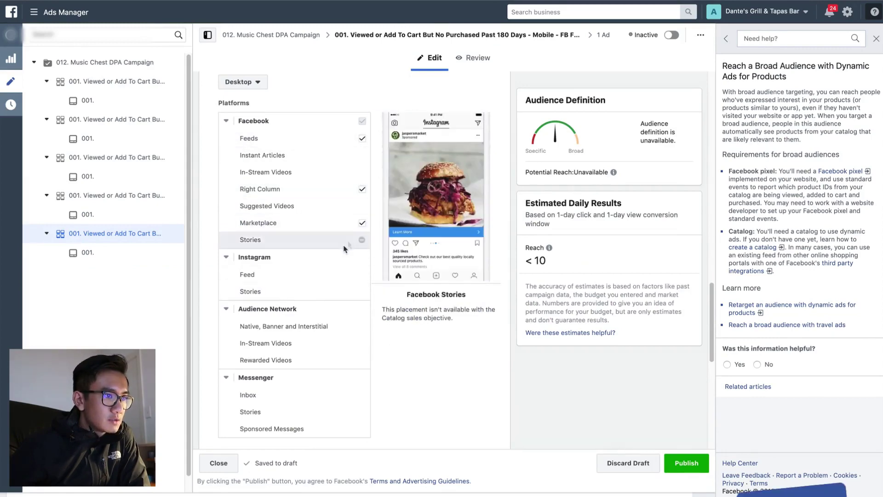
{"action": "left_click", "coordinate": [362, 188]}
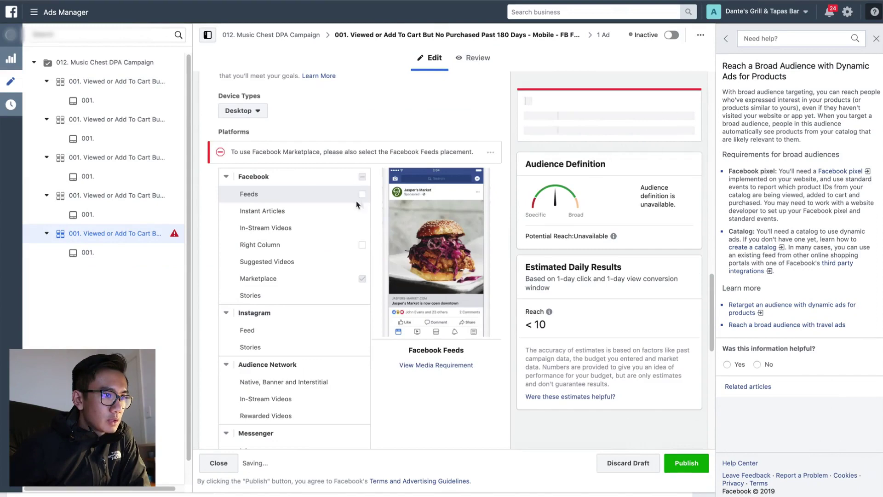
{"action": "left_click", "coordinate": [12, 36]}
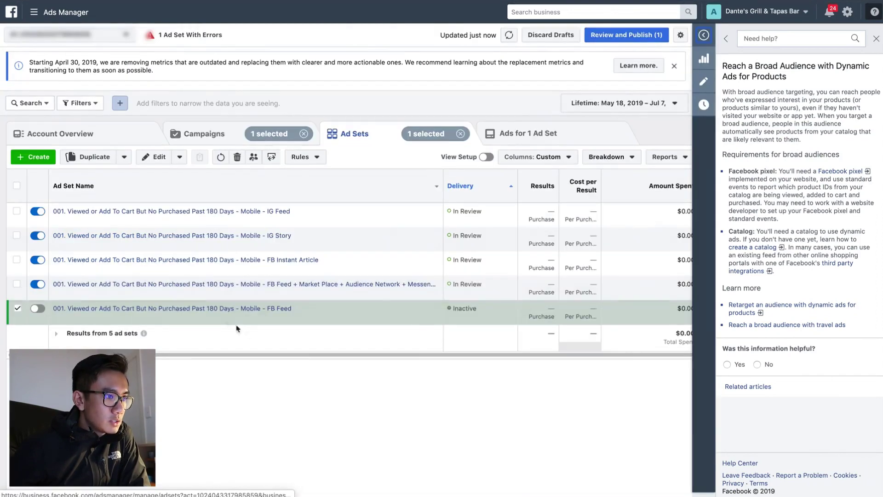
Step: Change the ad set's name ending to "Desktop - FB Feed + Market Place" and re-enable its Facebook Feeds placement
{"action": "left_click", "coordinate": [111, 316]}
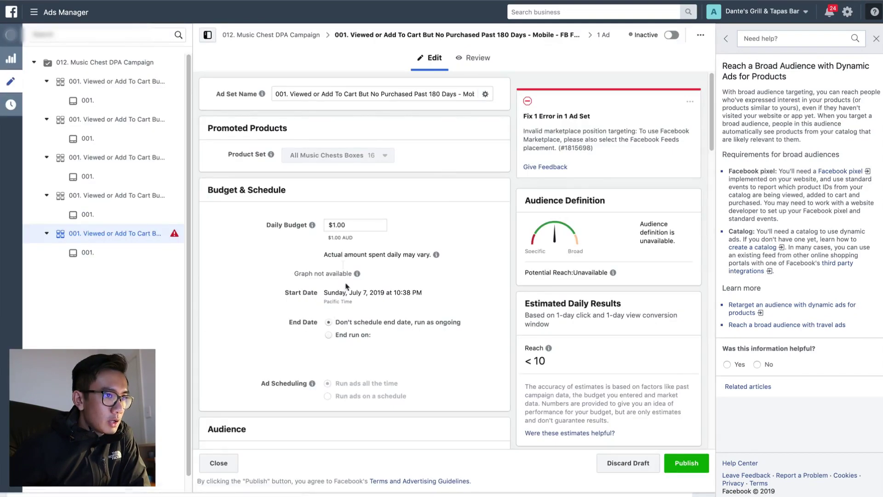
{"action": "left_click", "coordinate": [463, 94]}
{"action": "type", "text": "Desktop - FB Feed + market"}
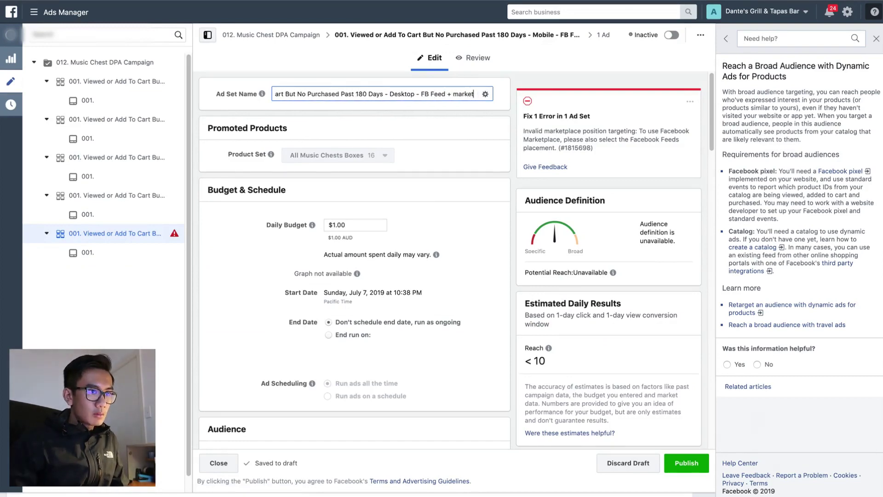
{"action": "scroll", "coordinate": [407, 228], "scroll_direction": "down", "scroll_amount": 15}
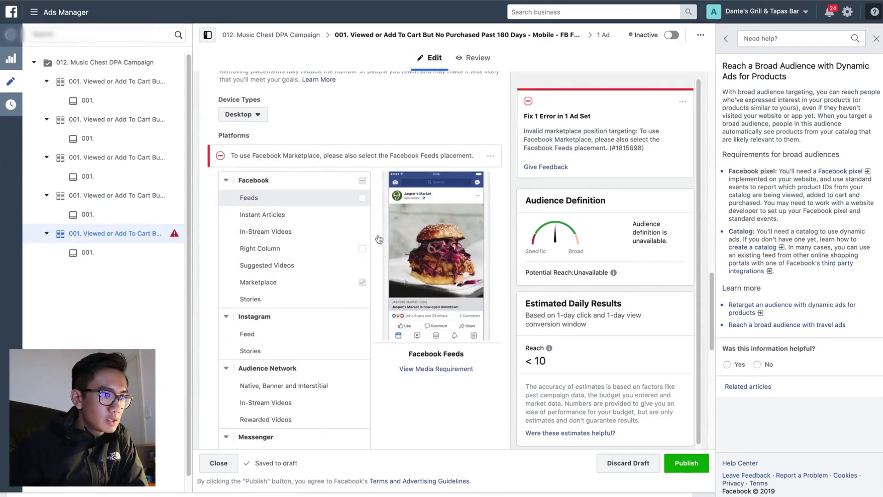
{"action": "left_click", "coordinate": [362, 197]}
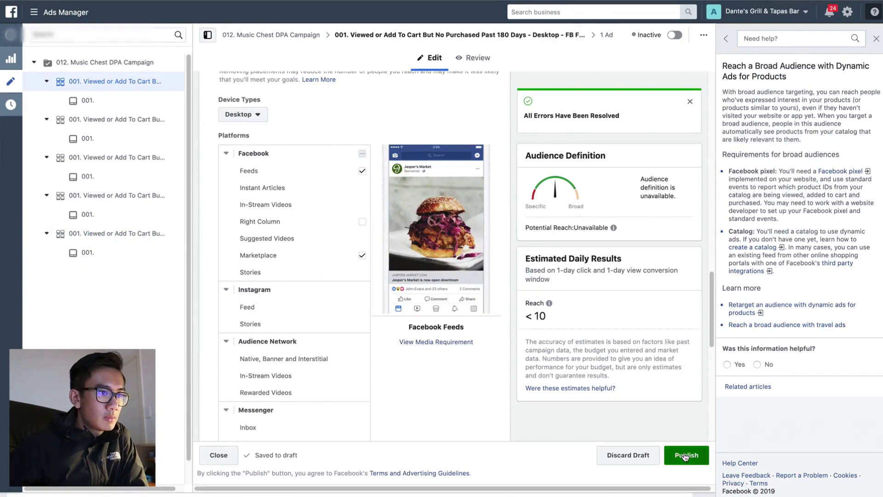
Step: Limit the duplicated desktop ad set to the Facebook Right Column placement and change its name ending to "Desktop - Right Hand Column"
{"action": "left_click", "coordinate": [362, 233]}
{"action": "left_click", "coordinate": [362, 148]}
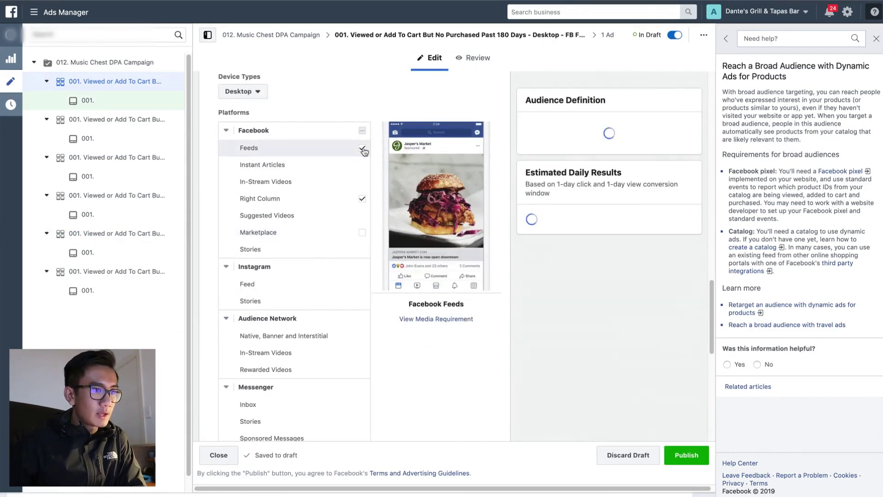
{"action": "scroll", "coordinate": [514, 334], "scroll_direction": "up", "scroll_amount": 15}
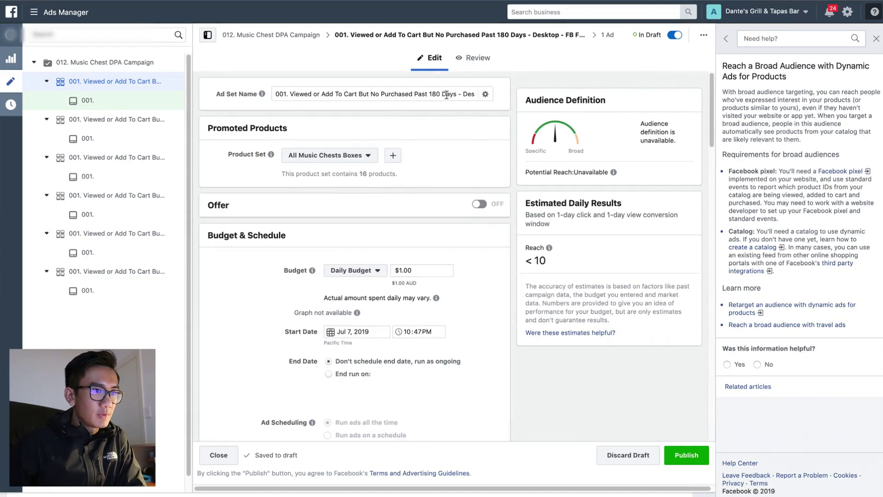
{"action": "left_click", "coordinate": [467, 95]}
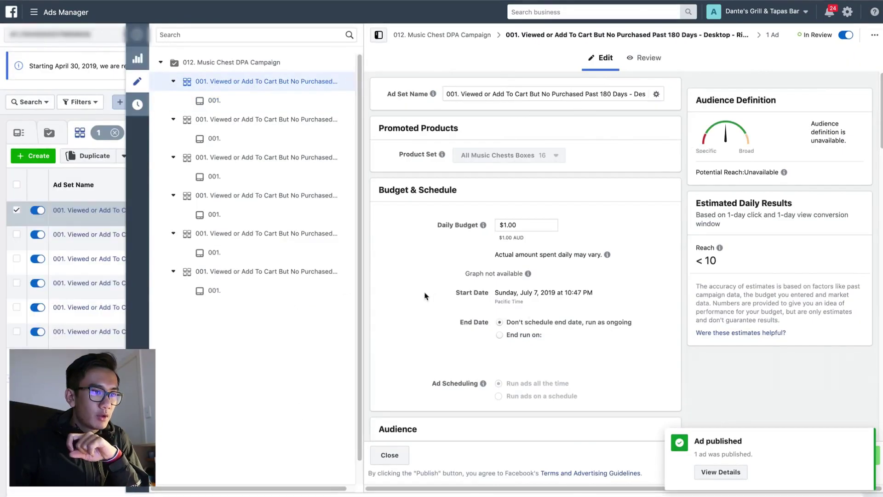
Step: Duplicate the six ad sets and set the copies' audience to Upsell Products with a 180-day window
{"action": "scroll", "coordinate": [427, 294], "scroll_direction": "down", "scroll_amount": 8}
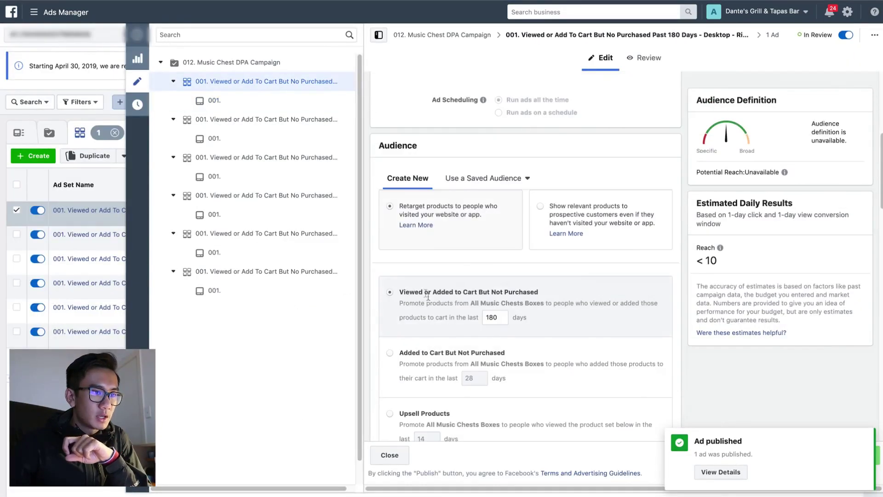
{"action": "scroll", "coordinate": [452, 312], "scroll_direction": "down", "scroll_amount": 1}
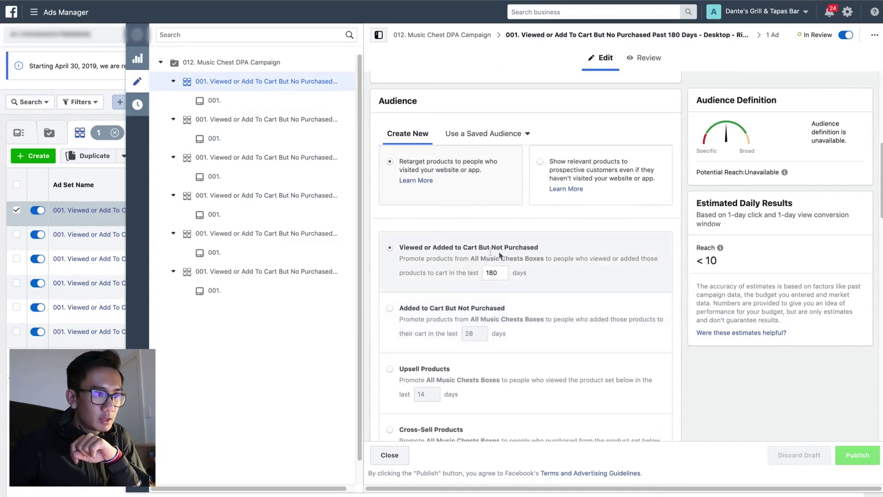
{"action": "scroll", "coordinate": [577, 282], "scroll_direction": "down", "scroll_amount": 2}
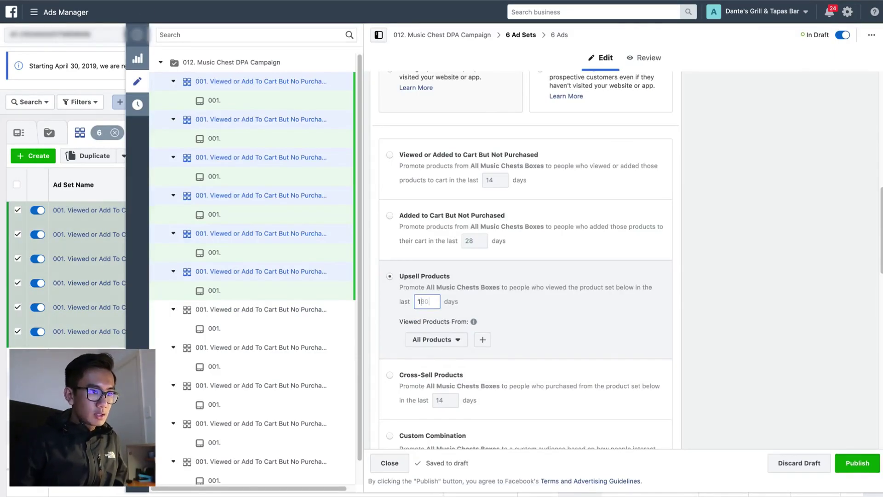
{"action": "scroll", "coordinate": [474, 301], "scroll_direction": "down", "scroll_amount": 10}
{"action": "scroll", "coordinate": [474, 301], "scroll_direction": "up", "scroll_amount": 15}
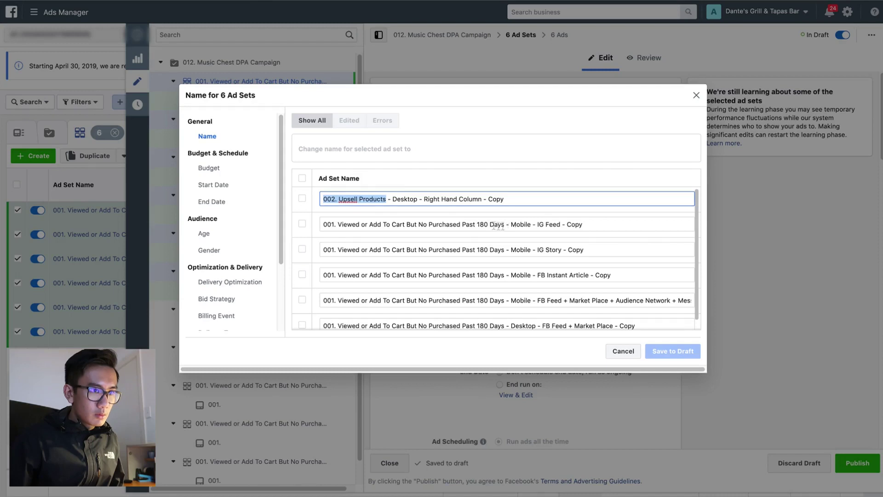
Step: Replace the "001. Viewed or Add To Cart But No Purchased Past 180 Days" prefix with "002. Upsell Products" in the remaining copies' names
{"action": "left_click", "coordinate": [505, 225]}
{"action": "key", "text": "super+shift+Left"}
{"action": "type", "text": "002. Upsell Products"}
{"action": "left_click", "coordinate": [505, 250]}
{"action": "key", "text": "super+shift+Right"}
{"action": "type", "text": "002. Upsell Products"}
{"action": "key", "text": "super+z"}
{"action": "left_click", "coordinate": [505, 250]}
{"action": "key", "text": "super+shift+Left"}
{"action": "type", "text": "002. Upsell Products"}
{"action": "left_click", "coordinate": [509, 275]}
{"action": "key", "text": "super+shift+Left"}
{"action": "type", "text": "002. Upsell Products"}
{"action": "left_click", "coordinate": [506, 299]}
{"action": "key", "text": "super+shift+Left"}
{"action": "type", "text": "002. Upsell Products"}
{"action": "left_click", "coordinate": [488, 325]}
{"action": "key", "text": "super+shift+Left"}
{"action": "type", "text": "002. Upsell Products"}
Step: Remove the "- Copy" suffix from the duplicated ad set names and save the names to draft
{"action": "double_click", "coordinate": [485, 267]}
{"action": "key", "text": "BackSpace"}
{"action": "key", "text": "BackSpace"}
{"action": "key", "text": "BackSpace"}
{"action": "double_click", "coordinate": [457, 242]}
{"action": "key", "text": "BackSpace"}
{"action": "key", "text": "BackSpace"}
{"action": "key", "text": "BackSpace"}
{"action": "double_click", "coordinate": [456, 216]}
{"action": "key", "text": "BackSpace"}
{"action": "key", "text": "BackSpace"}
{"action": "key", "text": "BackSpace"}
{"action": "double_click", "coordinate": [495, 191]}
{"action": "left_click", "coordinate": [672, 351]}
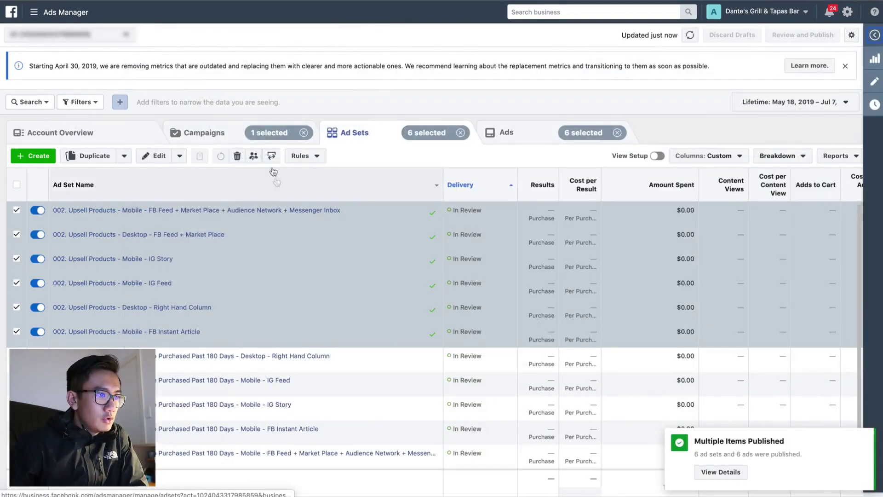
Step: Duplicate the six Upsell Products ad sets as published Cross-Sell Products ad sets with the name prefix "003. Cross Sell"
{"action": "left_click", "coordinate": [92, 156]}
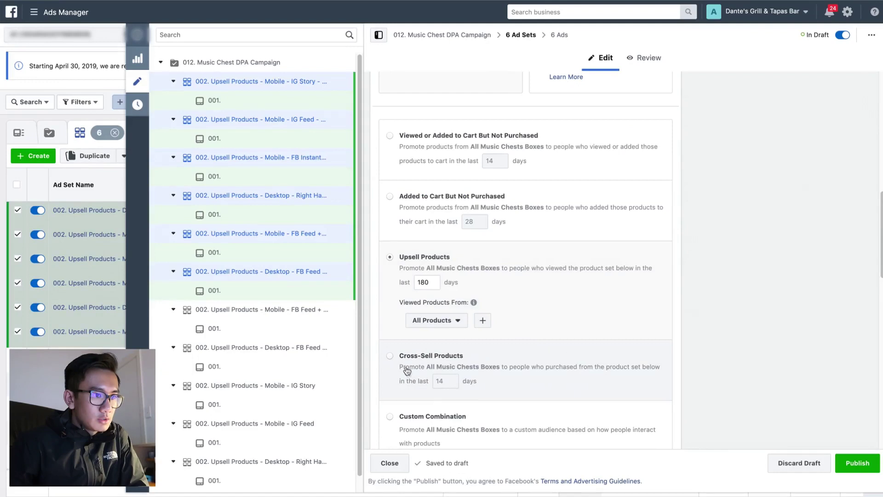
{"action": "left_click", "coordinate": [390, 356]}
{"action": "left_click", "coordinate": [461, 381]}
{"action": "left_click", "coordinate": [457, 416]}
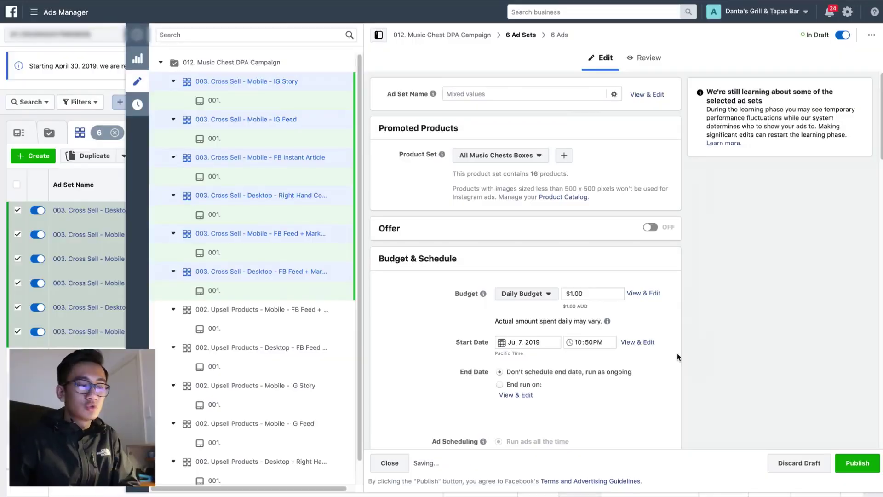
{"action": "left_click", "coordinate": [851, 460]}
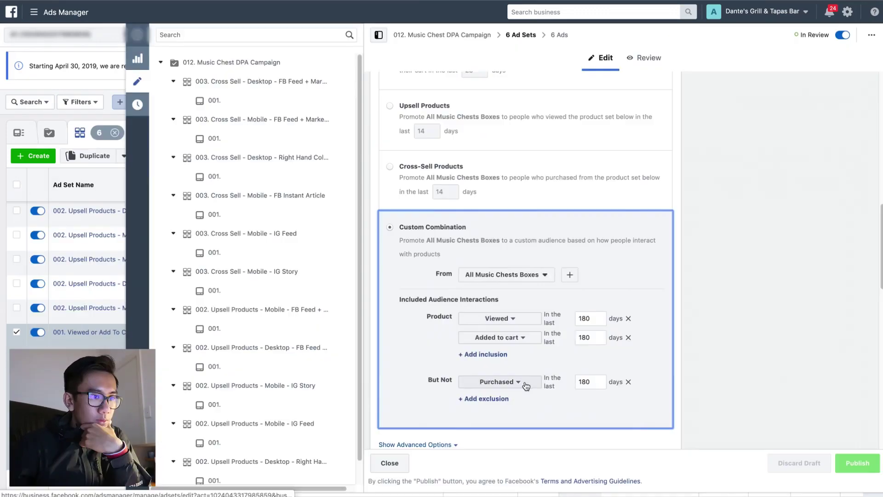
Step: In the 001 ad sets' custom combination, exclude Added to cart instead of Purchased and remove the Added to cart inclusion
{"action": "left_click", "coordinate": [523, 383]}
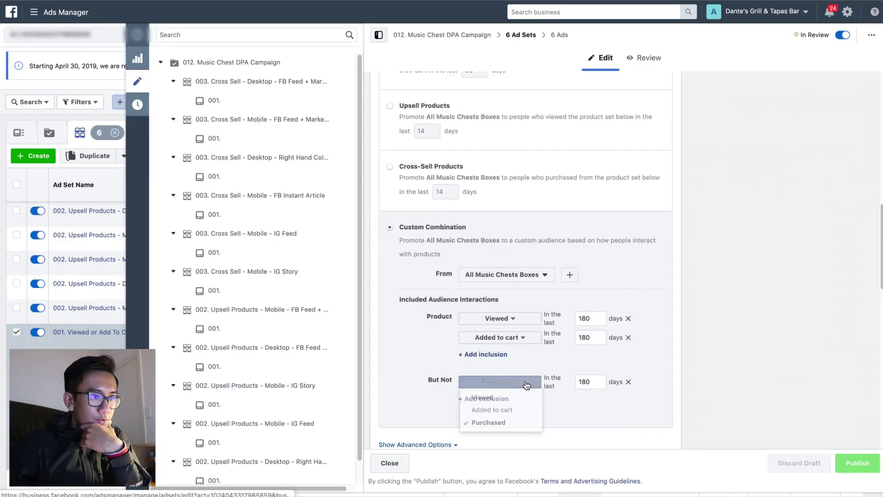
{"action": "left_click", "coordinate": [521, 409]}
{"action": "left_click", "coordinate": [629, 339]}
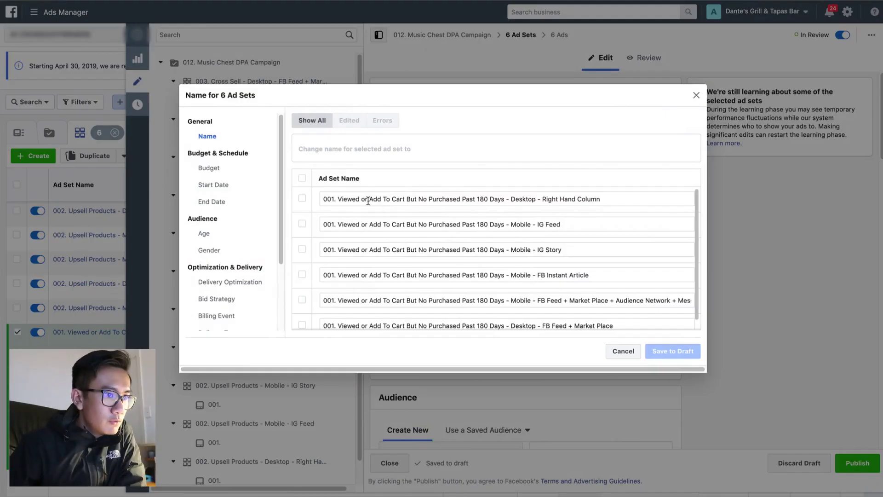
Step: Change the name prefix of the six 001 ad sets to "001. Viewed no Add To Cart" and return to the ad set list
{"action": "left_click_drag", "start_coordinate": [361, 201], "coordinate": [422, 201]}
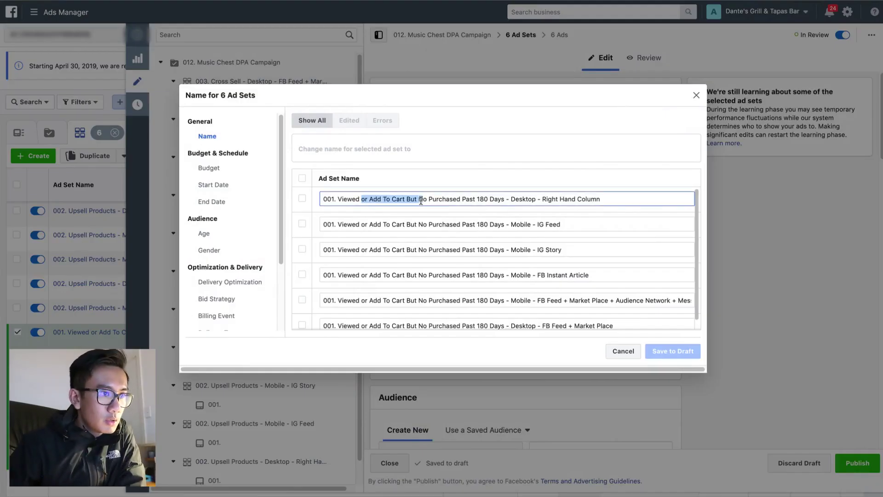
{"action": "left_click_drag", "start_coordinate": [450, 199], "coordinate": [416, 198]}
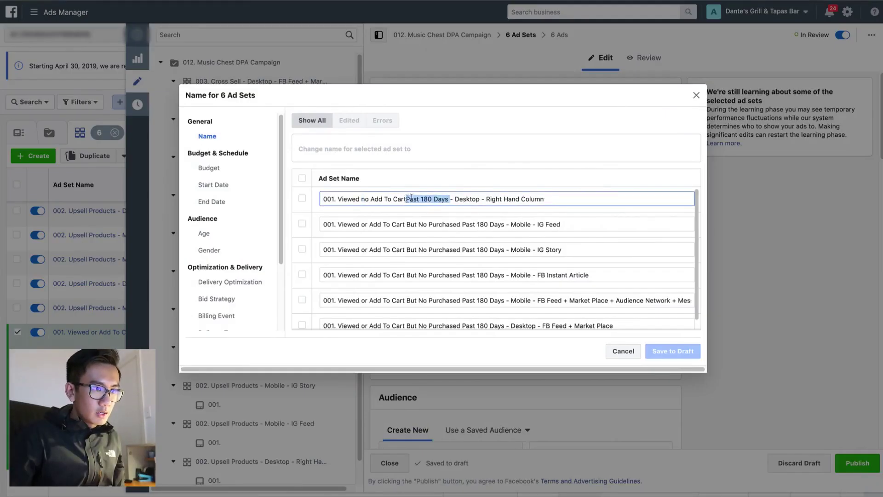
{"action": "key", "text": "BackSpace"}
{"action": "key", "text": "Return"}
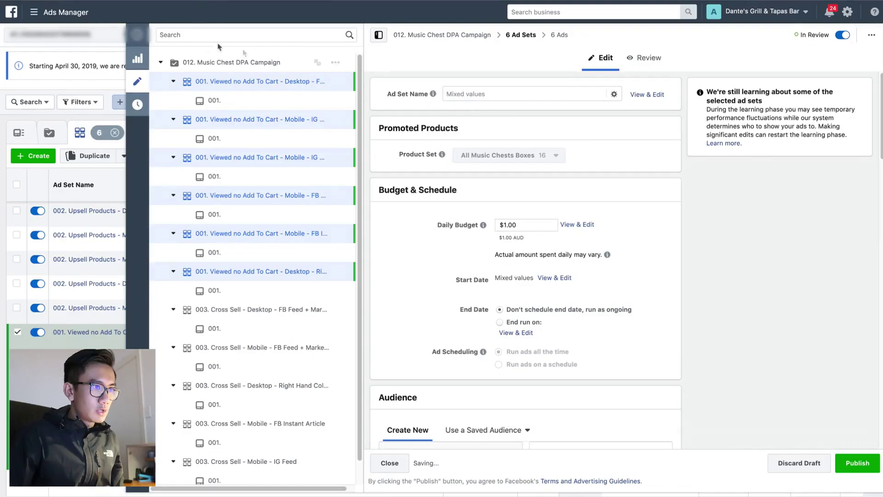
{"action": "left_click", "coordinate": [137, 35]}
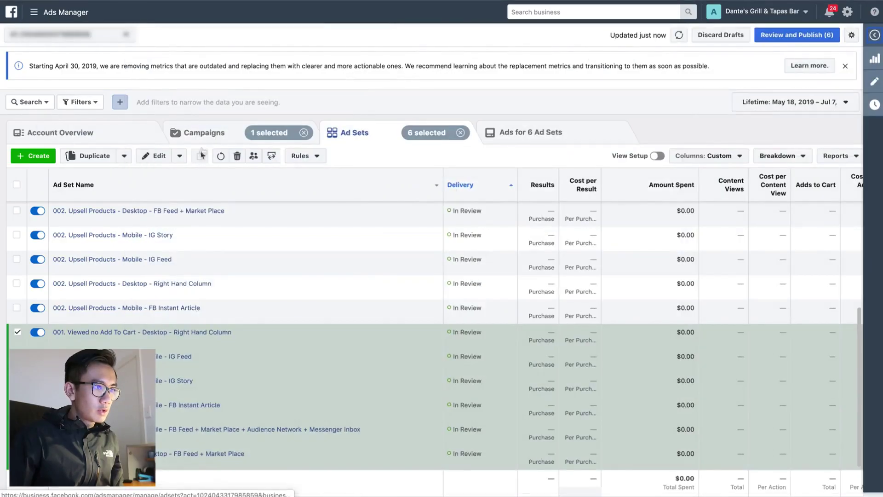
Step: Duplicate the six Viewed no Add To Cart ad sets and set the copies' custom combination to Added to cart but not Purchased
{"action": "left_click", "coordinate": [94, 158]}
{"action": "left_click", "coordinate": [570, 344]}
{"action": "scroll", "coordinate": [582, 332], "scroll_direction": "up", "scroll_amount": 10}
{"action": "left_click", "coordinate": [510, 303]}
{"action": "left_click", "coordinate": [510, 329]}
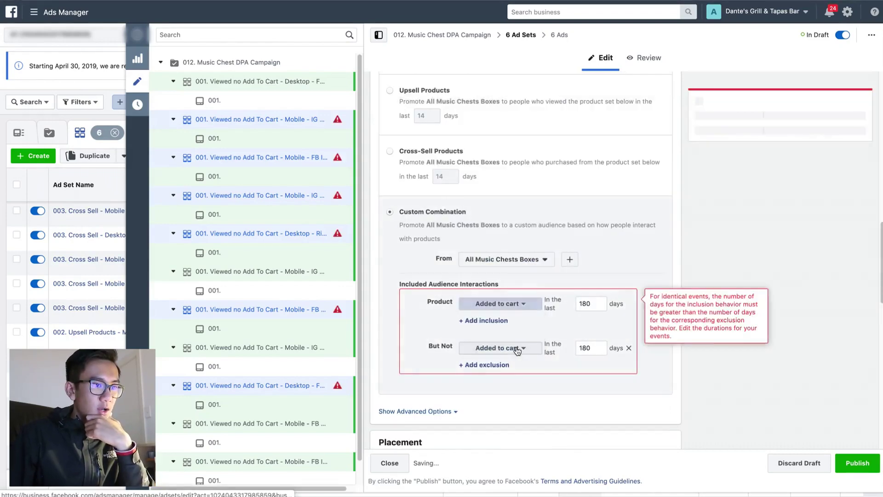
{"action": "left_click", "coordinate": [515, 348]}
{"action": "left_click", "coordinate": [488, 388]}
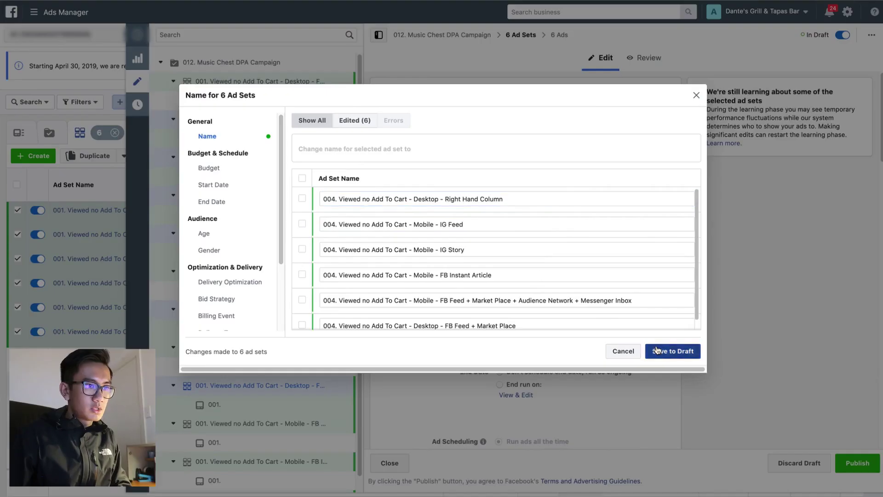
Step: Save the six copies' names with the prefix "004. Viewed no Add To Cart" and publish all drafted changes
{"action": "left_click", "coordinate": [658, 350]}
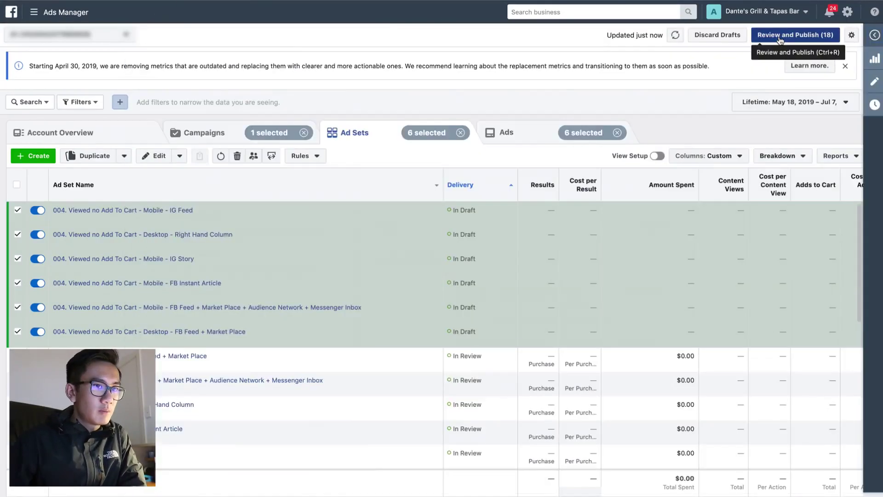
{"action": "left_click", "coordinate": [802, 34]}
{"action": "left_click", "coordinate": [629, 398]}
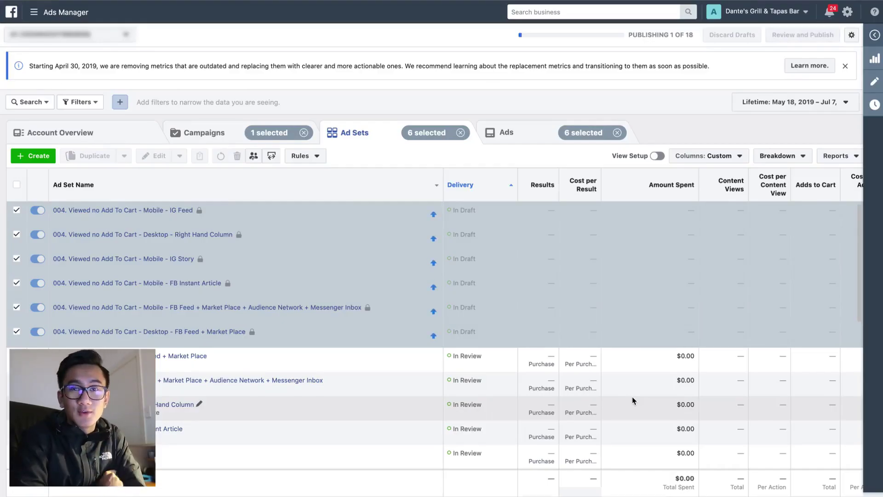